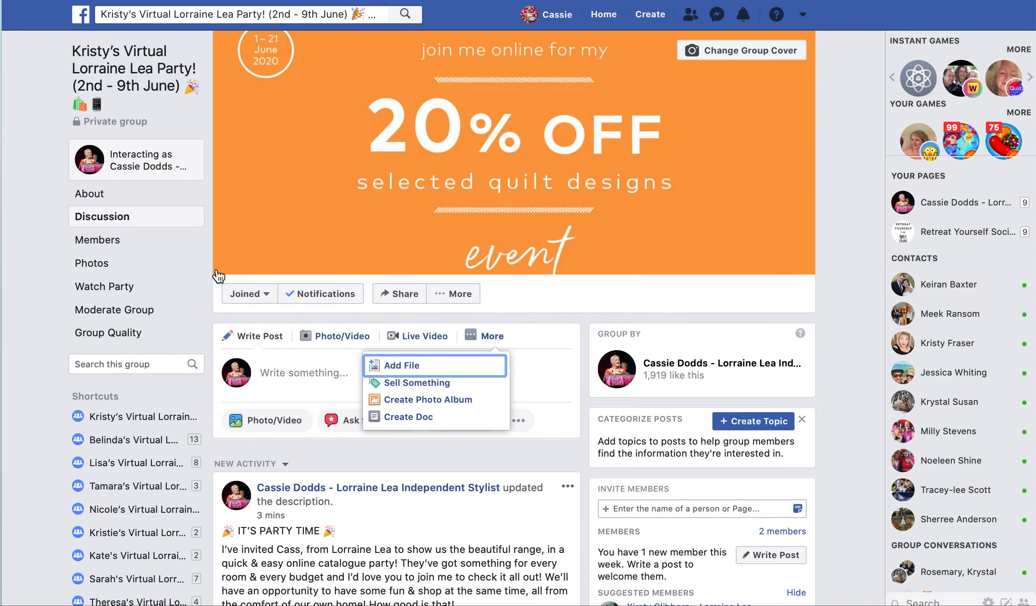
Step: Switch to the CinchShare My Networks browser tab
{"action": "left_click", "coordinate": [524, 421]}
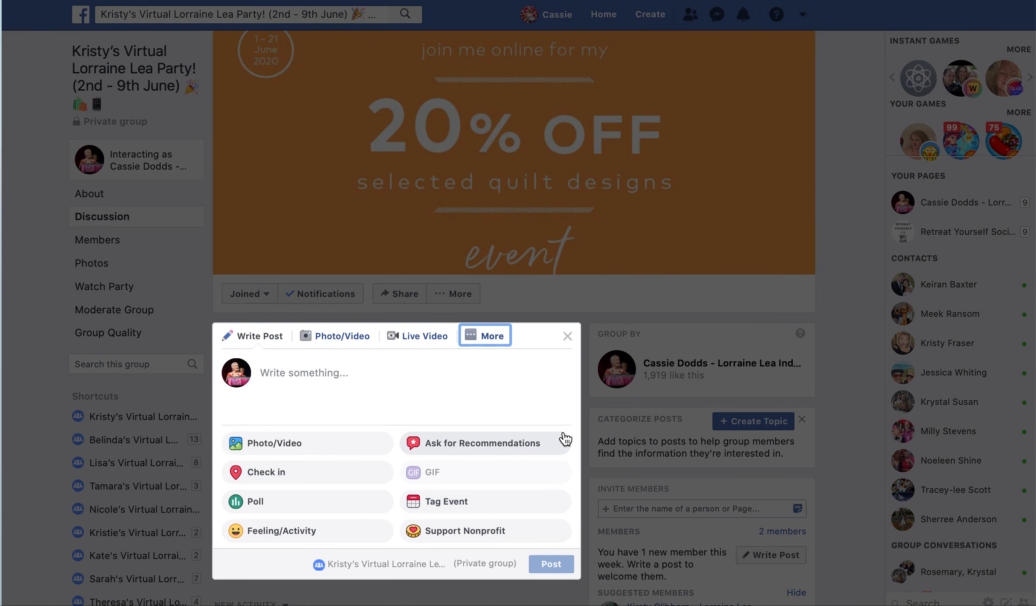
{"action": "left_click", "coordinate": [567, 336]}
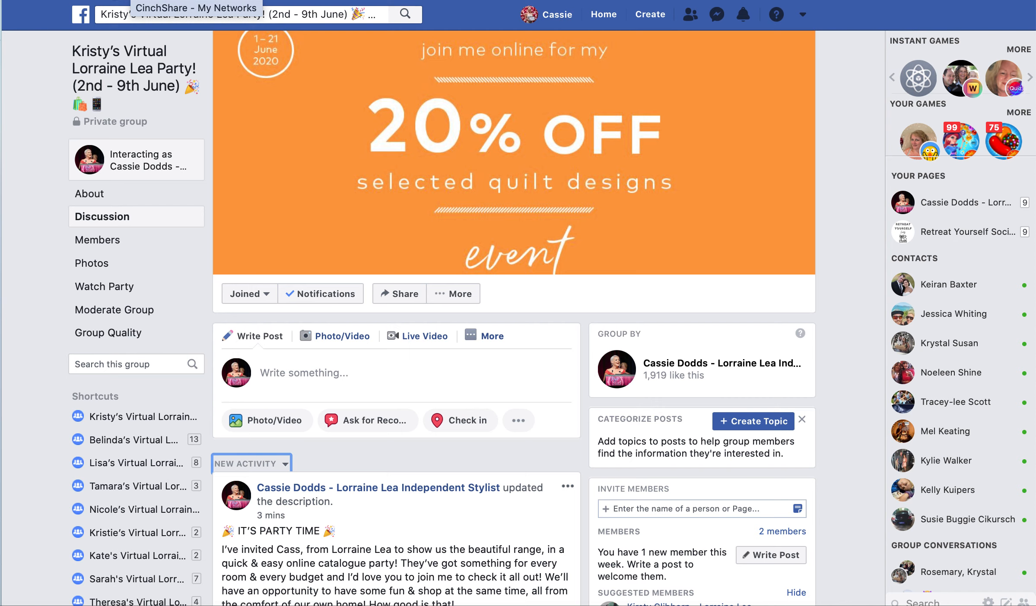
{"action": "left_click", "coordinate": [115, 0]}
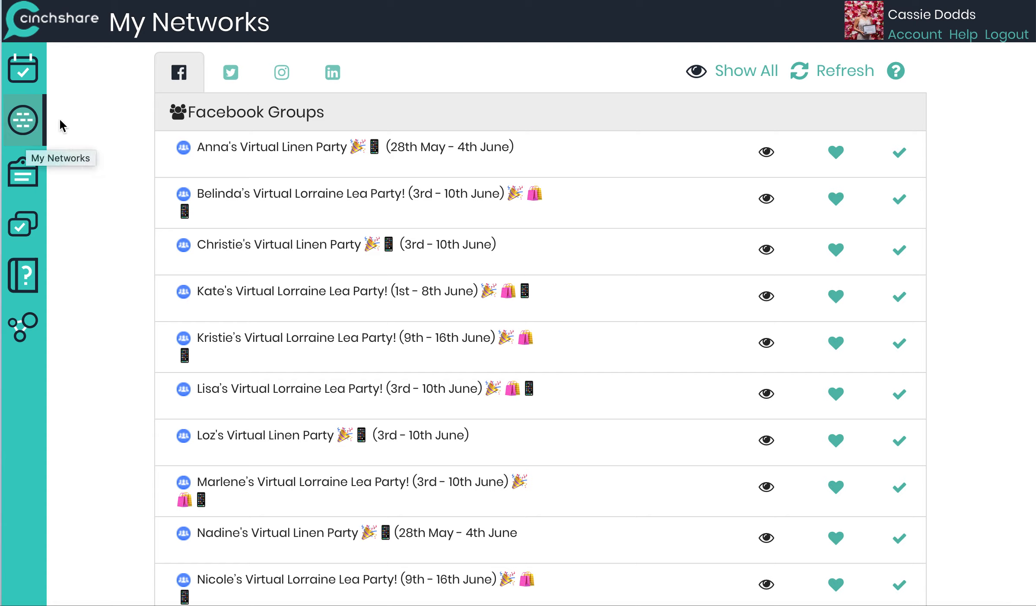
Step: Refresh the Facebook networks list to load Kristy's Virtual Lorraine Lea Party group
{"action": "left_click", "coordinate": [800, 76]}
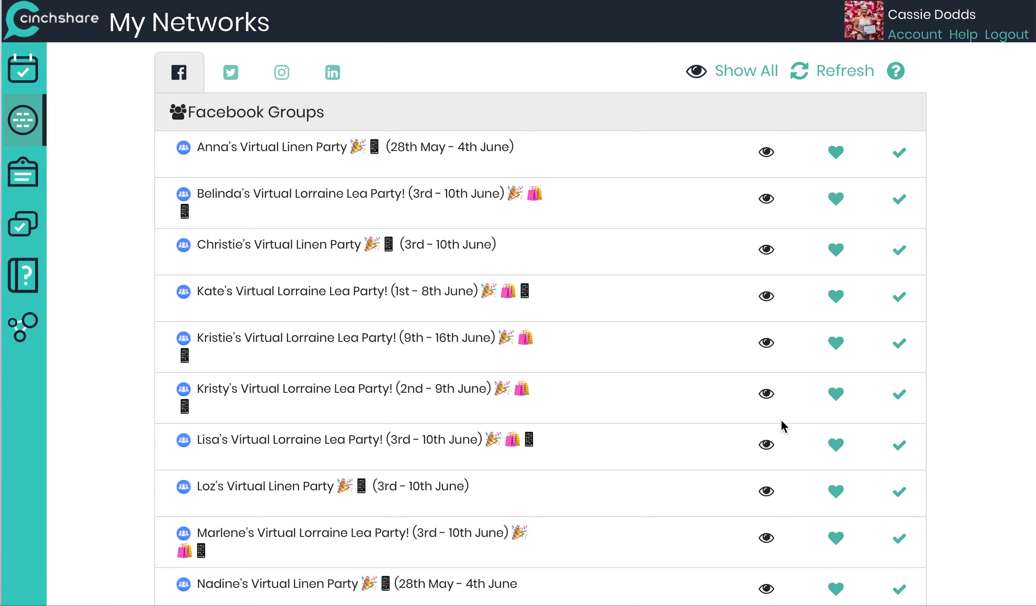
{"action": "scroll", "coordinate": [976, 423], "scroll_direction": "down", "scroll_amount": 1}
{"action": "scroll", "coordinate": [976, 429], "scroll_direction": "up", "scroll_amount": 1}
{"action": "scroll", "coordinate": [943, 278], "scroll_direction": "down", "scroll_amount": 1}
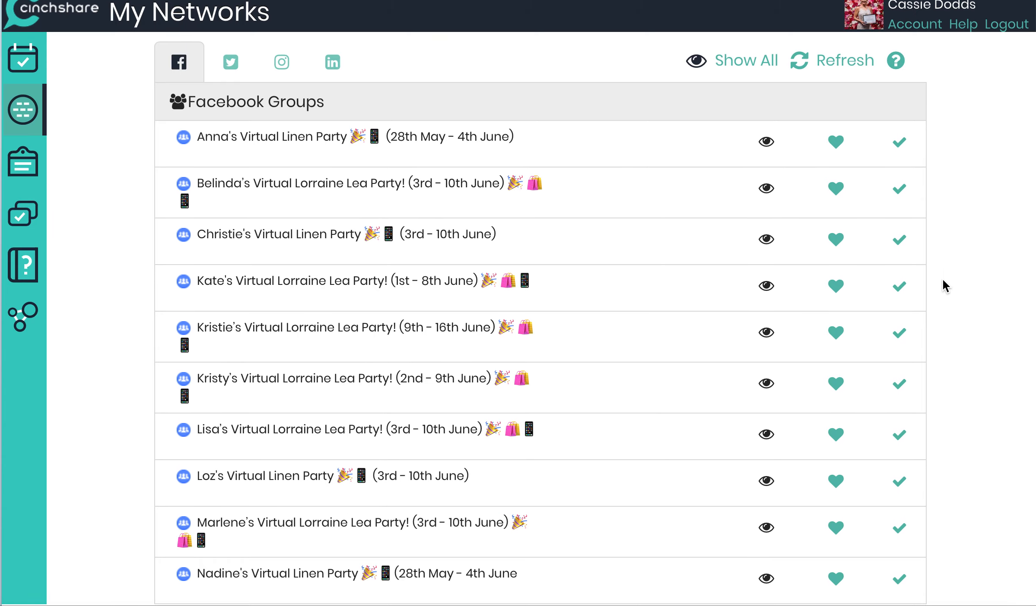
{"action": "scroll", "coordinate": [724, 400], "scroll_direction": "down", "scroll_amount": 6}
{"action": "scroll", "coordinate": [724, 401], "scroll_direction": "up", "scroll_amount": 1}
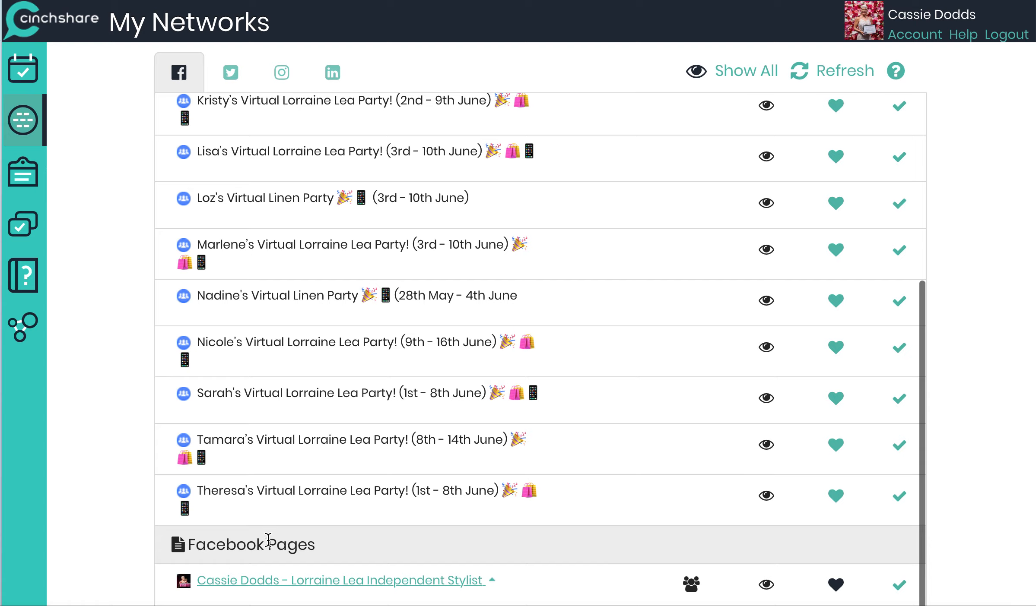
{"action": "left_click", "coordinate": [691, 586]}
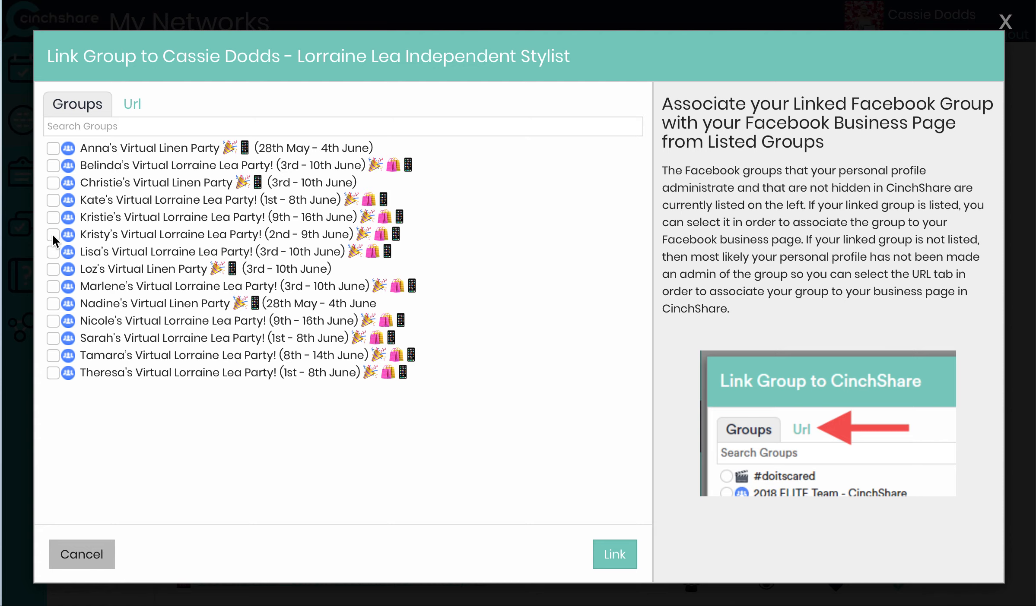
{"action": "left_click", "coordinate": [614, 557]}
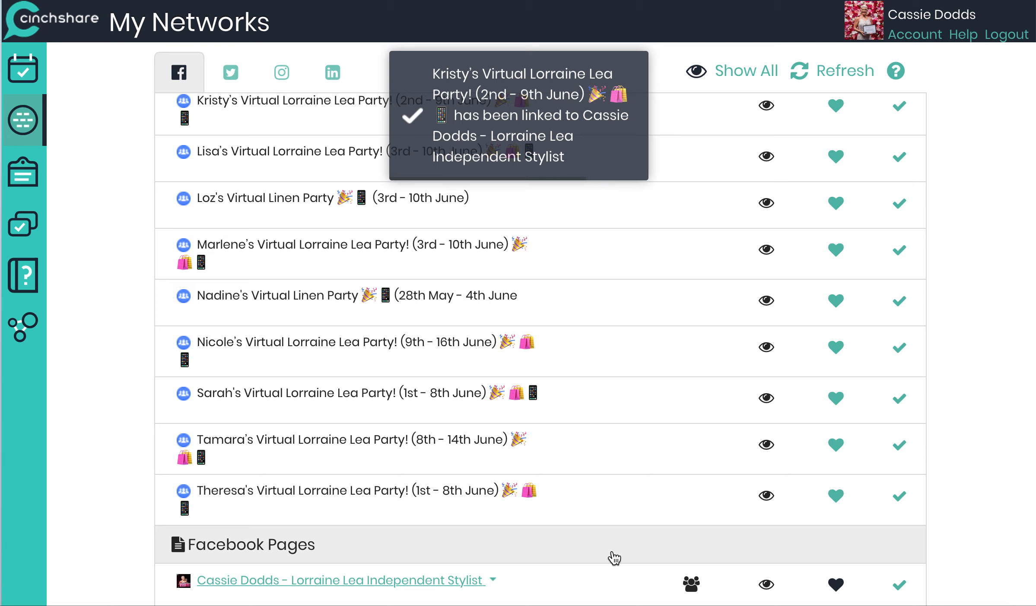
Step: Toggle the favourite hearts of the Belinda's, Janelle's, Lisa's, Loz's and Marlene's linked groups
{"action": "scroll", "coordinate": [613, 557], "scroll_direction": "down", "scroll_amount": 8}
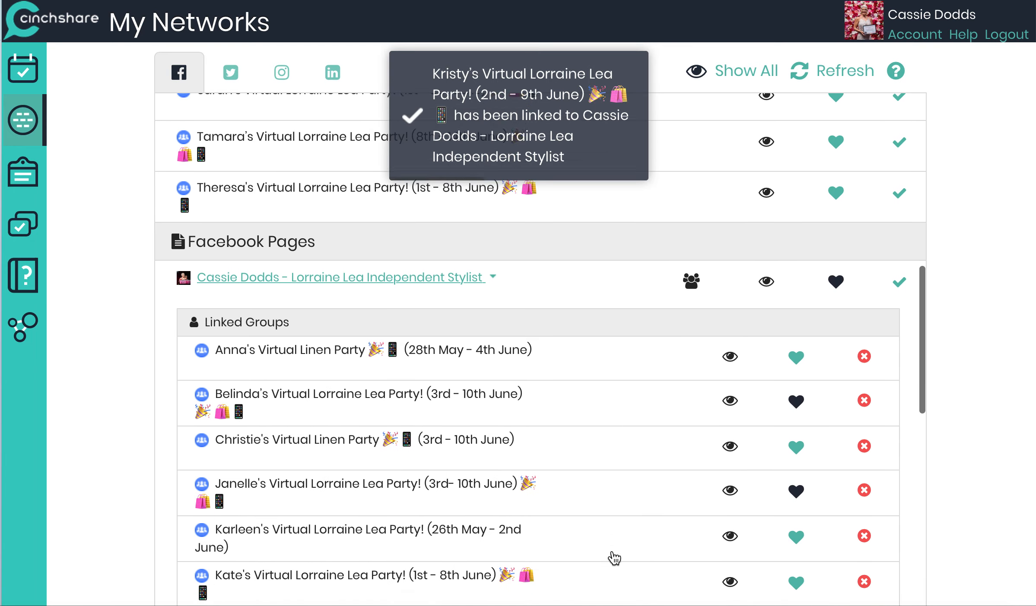
{"action": "scroll", "coordinate": [613, 557], "scroll_direction": "down", "scroll_amount": 3}
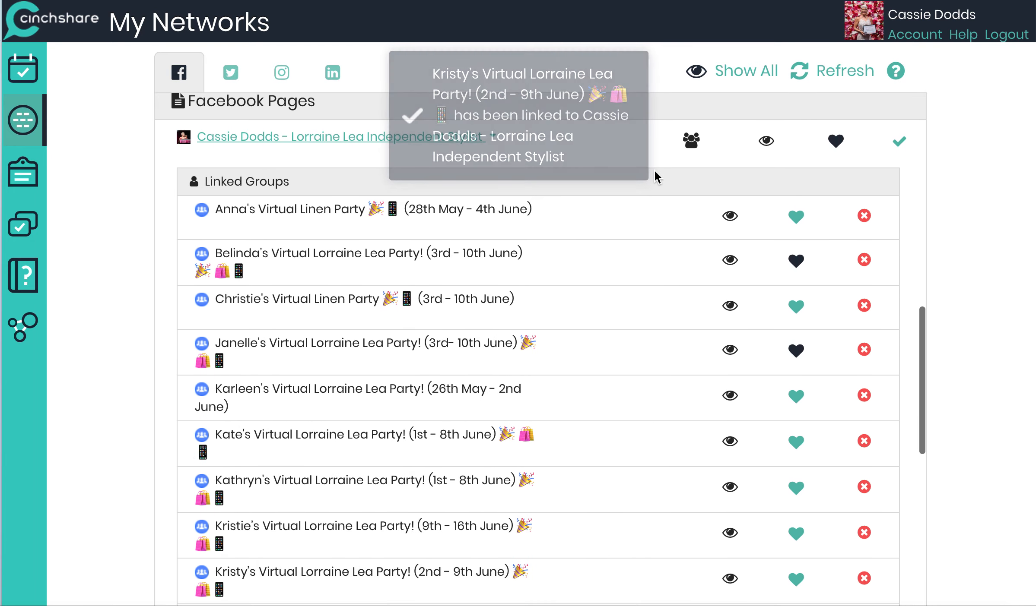
{"action": "scroll", "coordinate": [336, 462], "scroll_direction": "down", "scroll_amount": 5}
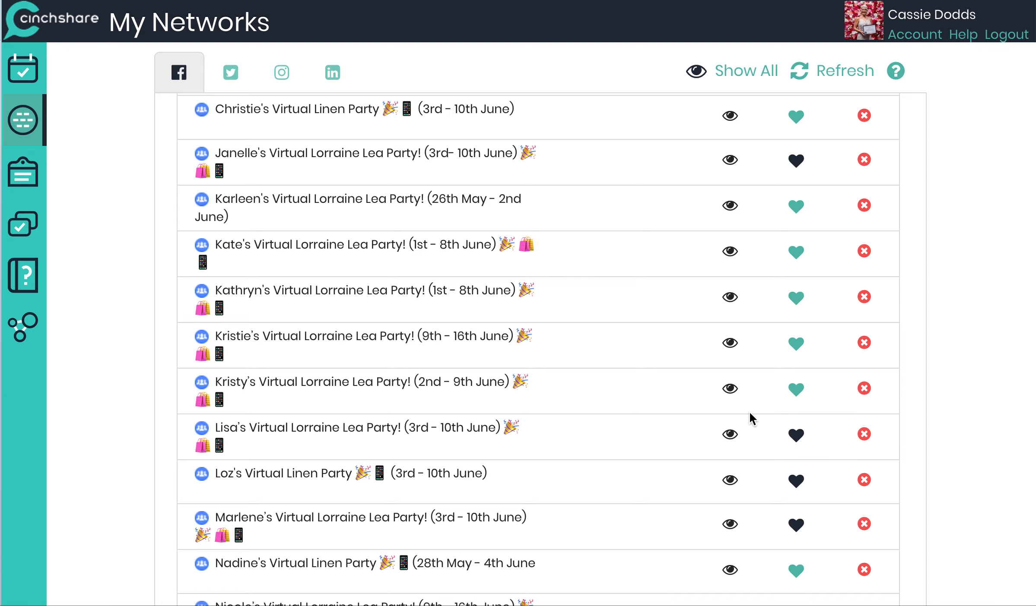
{"action": "scroll", "coordinate": [752, 419], "scroll_direction": "up", "scroll_amount": 2}
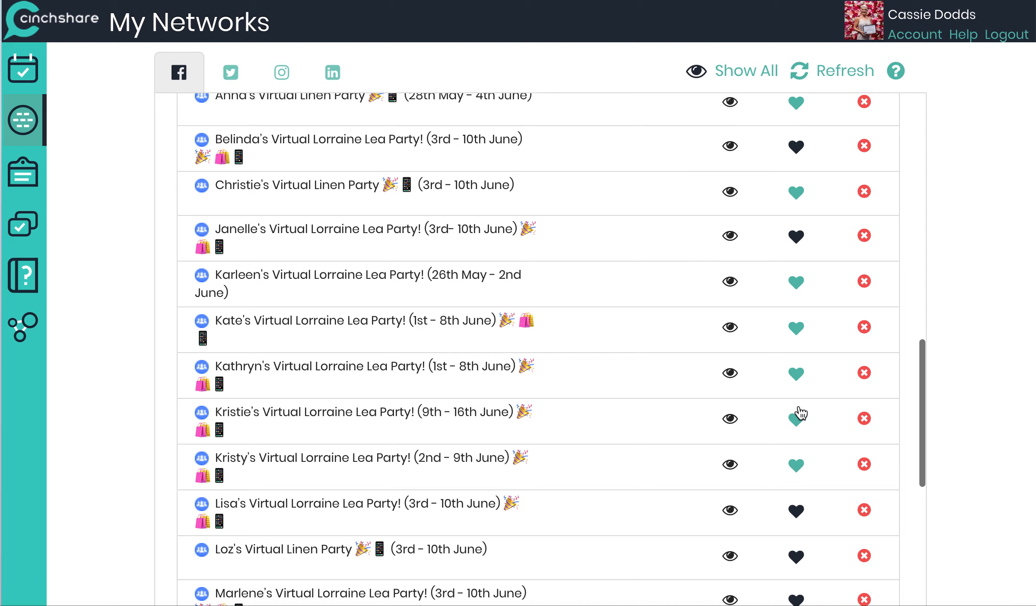
{"action": "scroll", "coordinate": [797, 486], "scroll_direction": "down", "scroll_amount": 3}
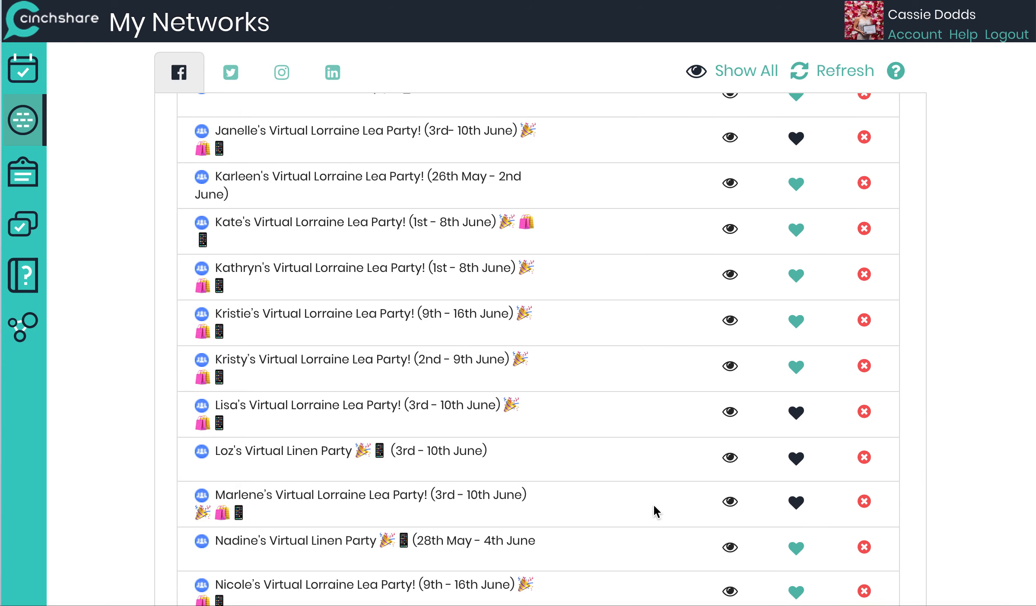
{"action": "scroll", "coordinate": [664, 424], "scroll_direction": "up", "scroll_amount": 5}
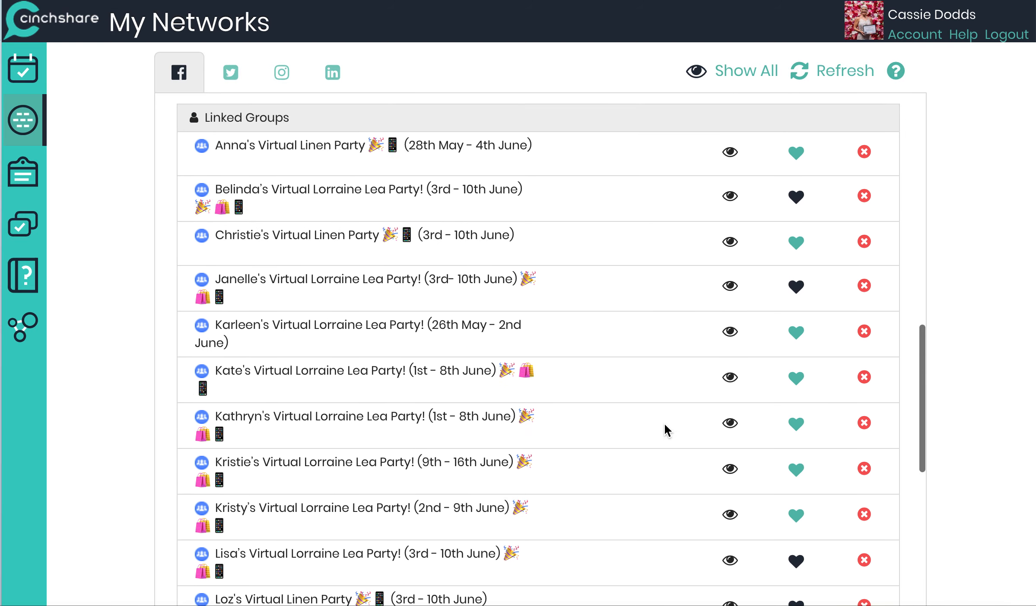
{"action": "left_click", "coordinate": [797, 200]}
{"action": "left_click", "coordinate": [797, 292]}
{"action": "scroll", "coordinate": [797, 296], "scroll_direction": "down", "scroll_amount": 5}
{"action": "left_click", "coordinate": [797, 290]}
{"action": "left_click", "coordinate": [797, 322]}
{"action": "left_click", "coordinate": [797, 367]}
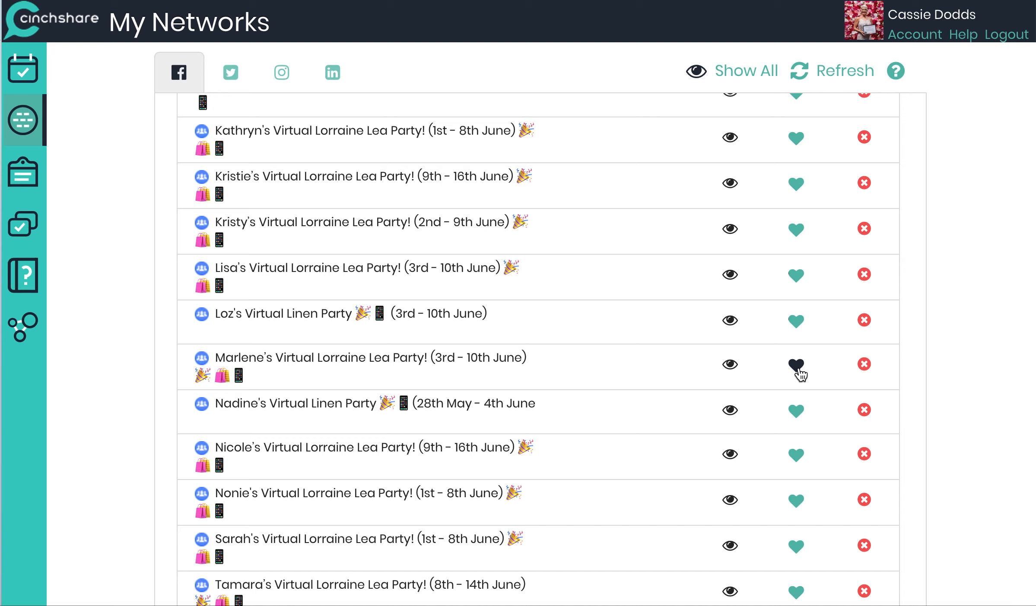
{"action": "scroll", "coordinate": [627, 494], "scroll_direction": "down", "scroll_amount": 4}
{"action": "scroll", "coordinate": [627, 495], "scroll_direction": "up", "scroll_amount": 2}
{"action": "scroll", "coordinate": [627, 495], "scroll_direction": "up", "scroll_amount": 3}
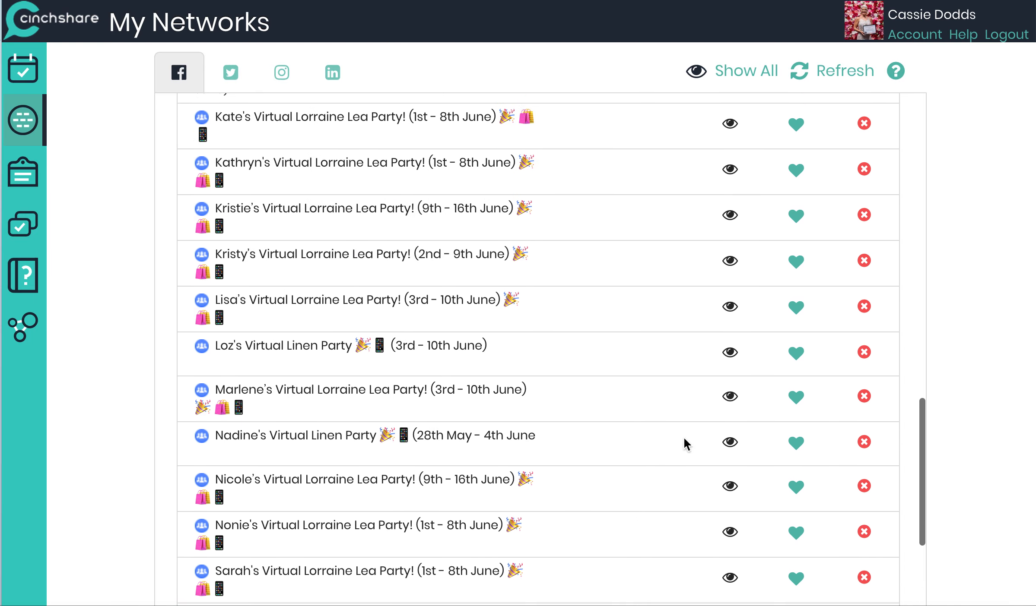
Step: Toggle the favourite heart of Kristy's Virtual Lorraine Lea Party linked group
{"action": "left_click", "coordinate": [796, 264]}
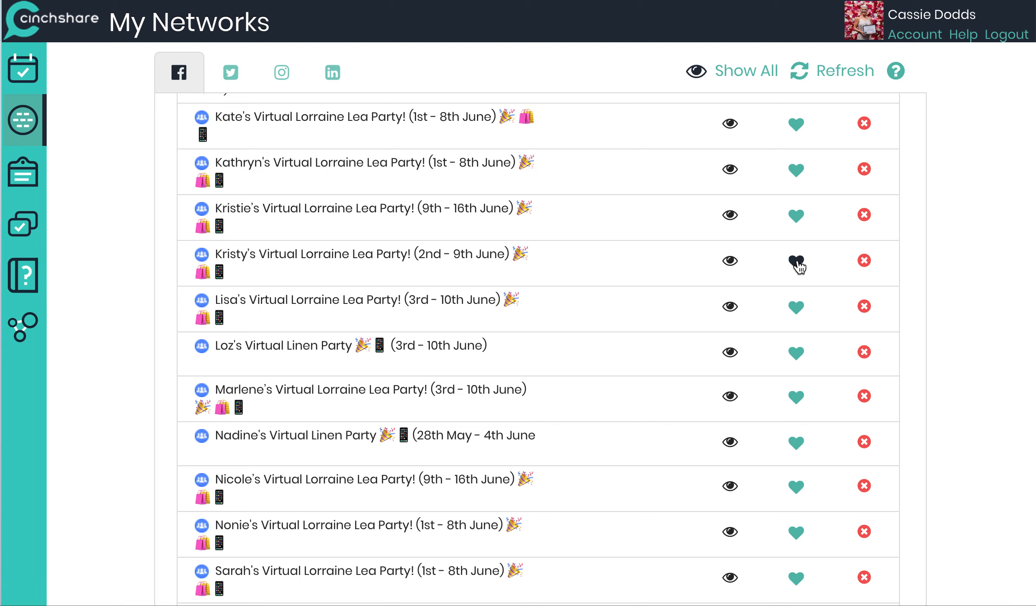
{"action": "scroll", "coordinate": [359, 334], "scroll_direction": "up", "scroll_amount": 15}
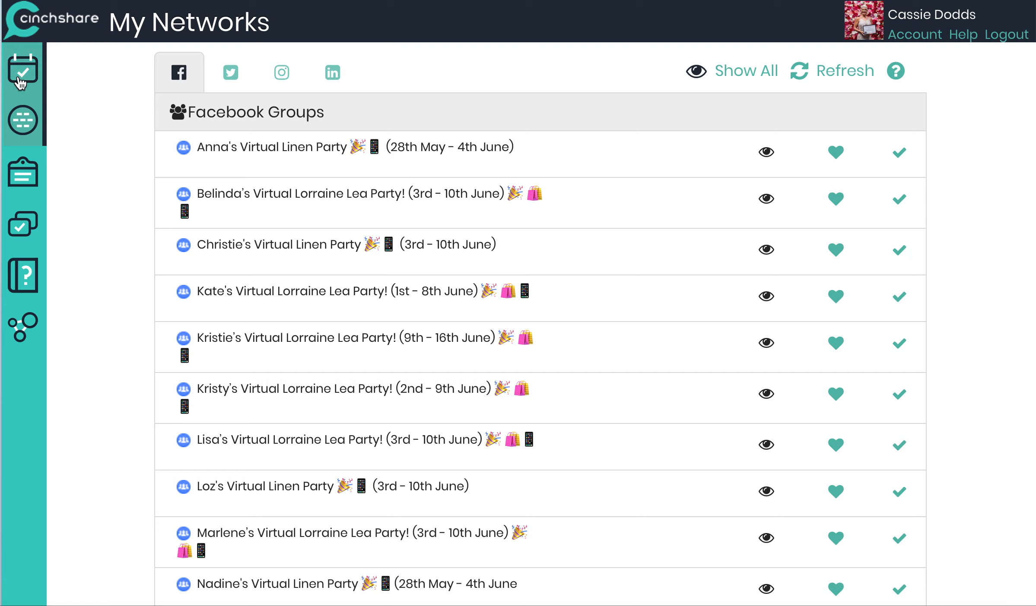
Step: Open Manage Posts and browse the saved posts in the Online Catalogue Parties folder
{"action": "left_click", "coordinate": [23, 223]}
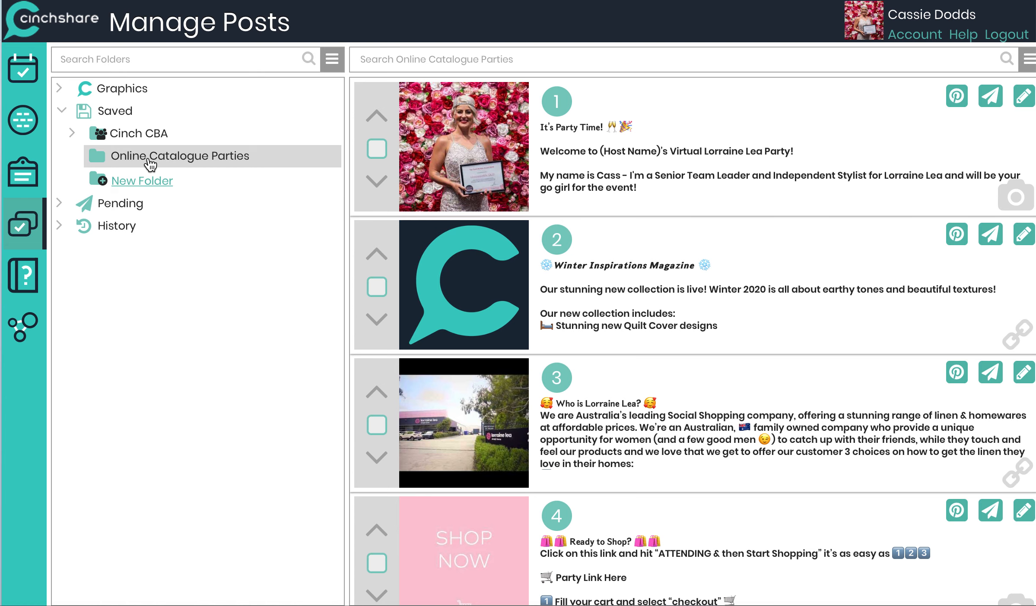
{"action": "scroll", "coordinate": [454, 286], "scroll_direction": "down", "scroll_amount": 8}
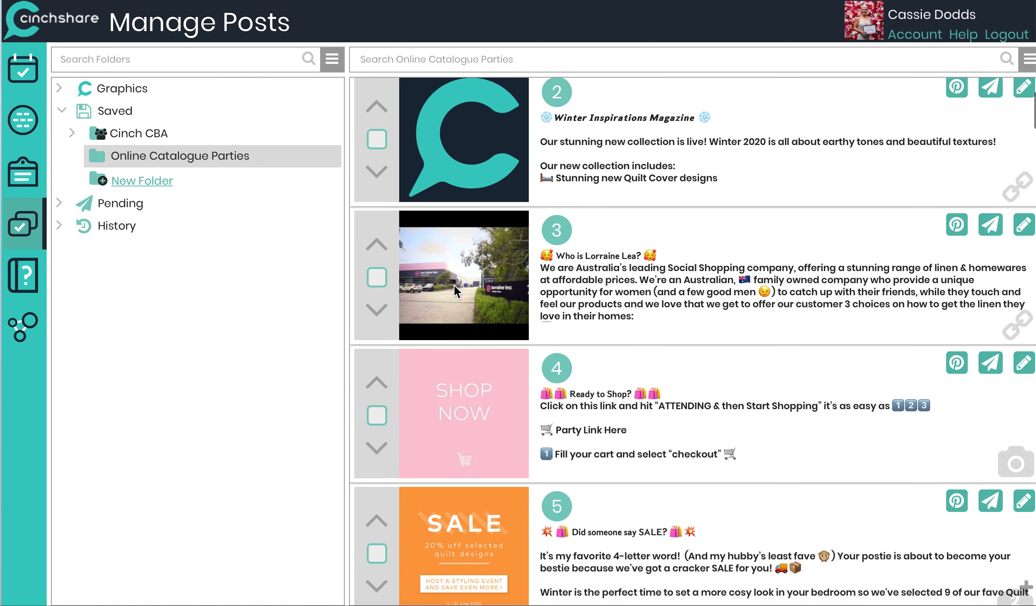
{"action": "scroll", "coordinate": [454, 285], "scroll_direction": "down", "scroll_amount": 10}
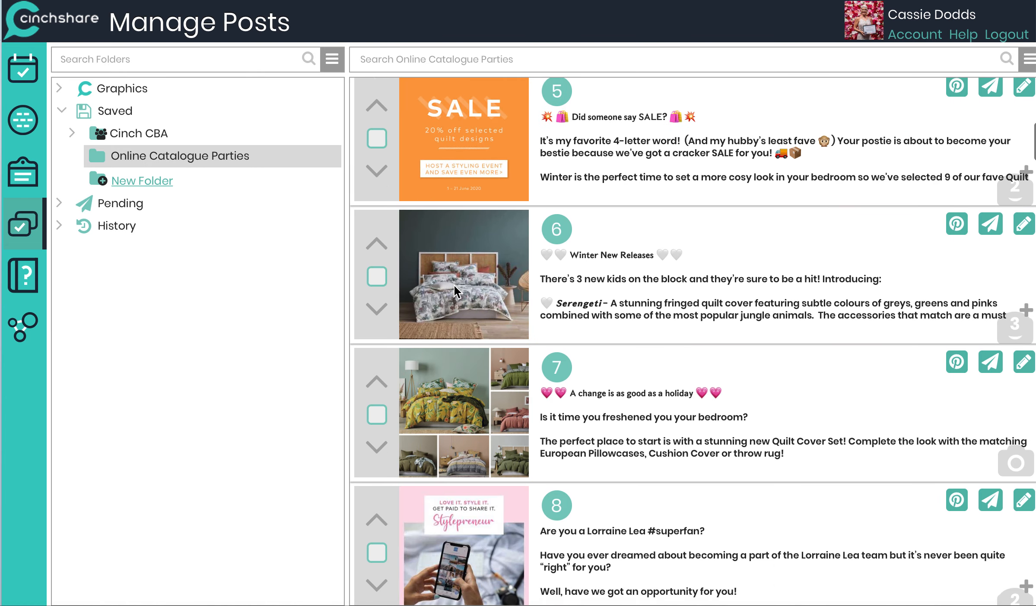
{"action": "scroll", "coordinate": [454, 286], "scroll_direction": "down", "scroll_amount": 20}
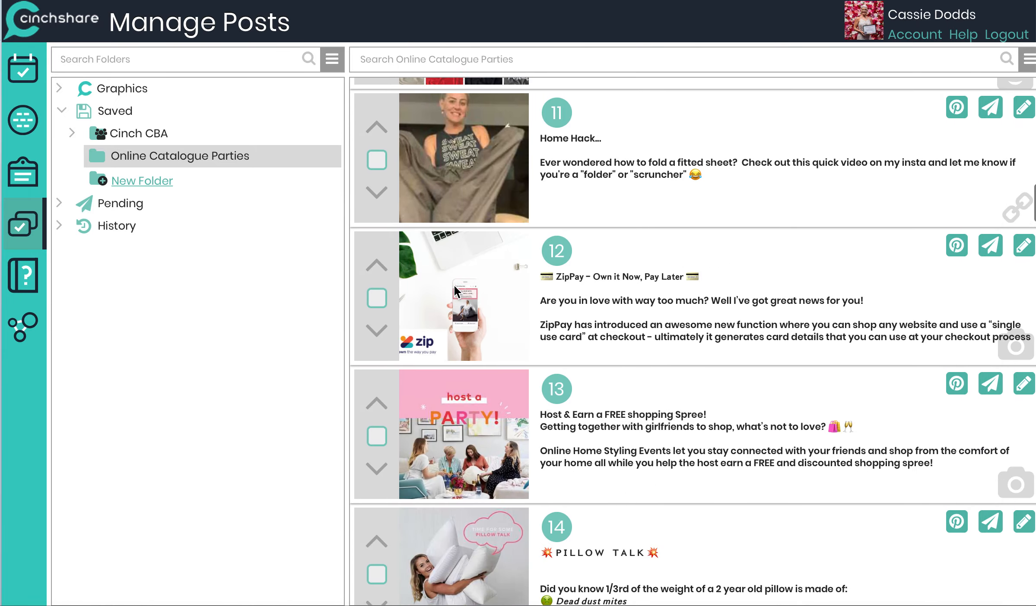
{"action": "scroll", "coordinate": [453, 284], "scroll_direction": "down", "scroll_amount": 20}
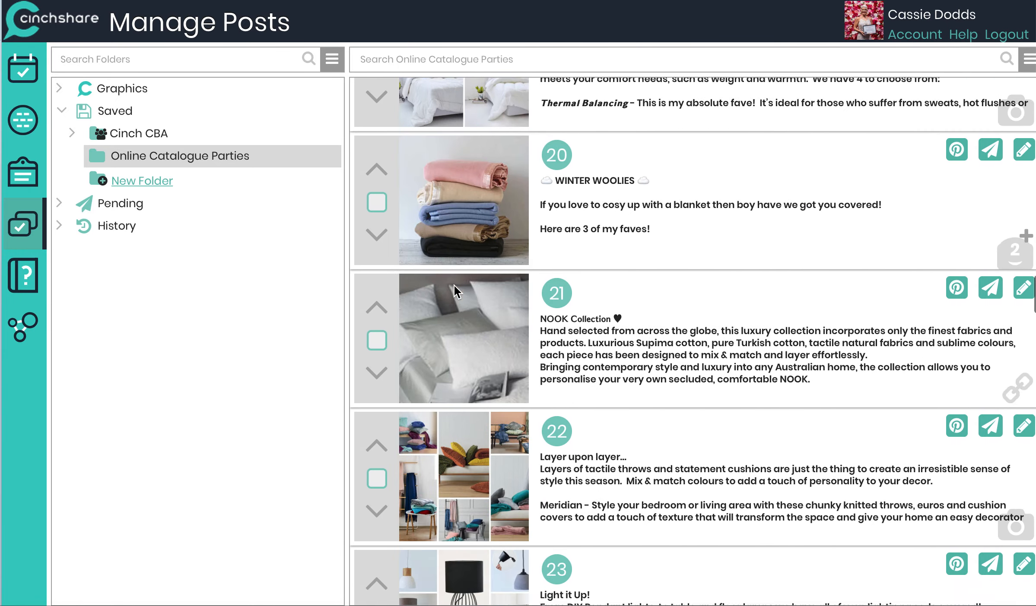
{"action": "scroll", "coordinate": [454, 286], "scroll_direction": "up", "scroll_amount": 20}
{"action": "scroll", "coordinate": [454, 286], "scroll_direction": "up", "scroll_amount": 20}
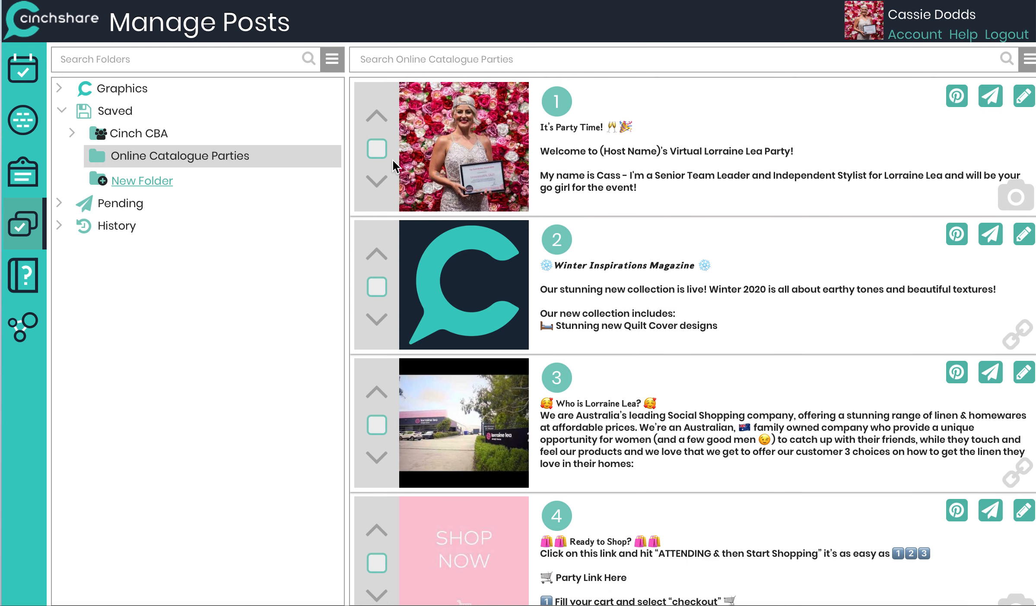
{"action": "scroll", "coordinate": [388, 207], "scroll_direction": "down", "scroll_amount": 1}
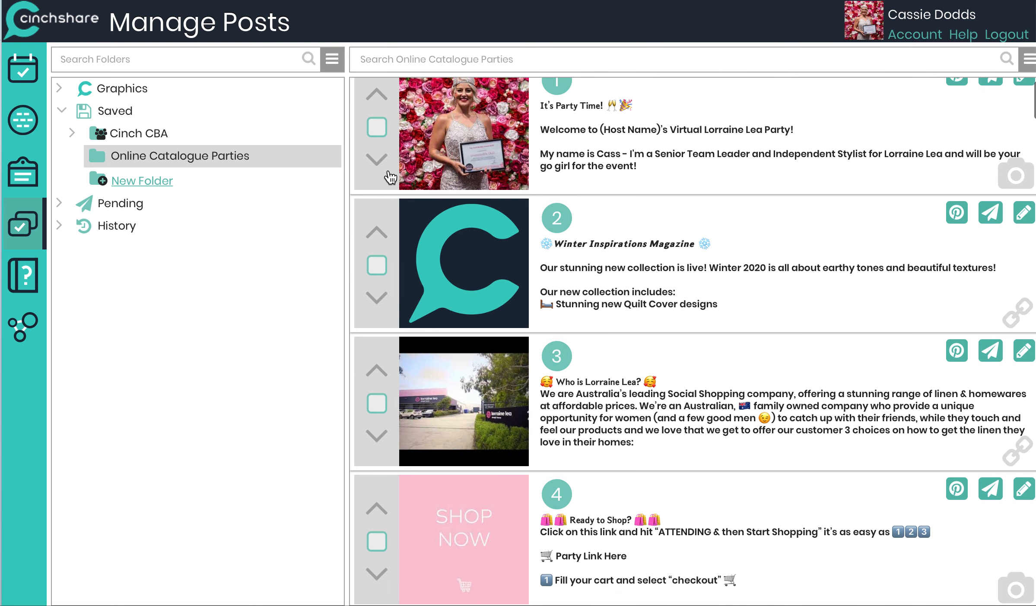
Step: Select the first four posts in the Online Catalogue Parties folder
{"action": "left_click", "coordinate": [377, 130]}
{"action": "left_click", "coordinate": [377, 271]}
{"action": "left_click", "coordinate": [377, 406]}
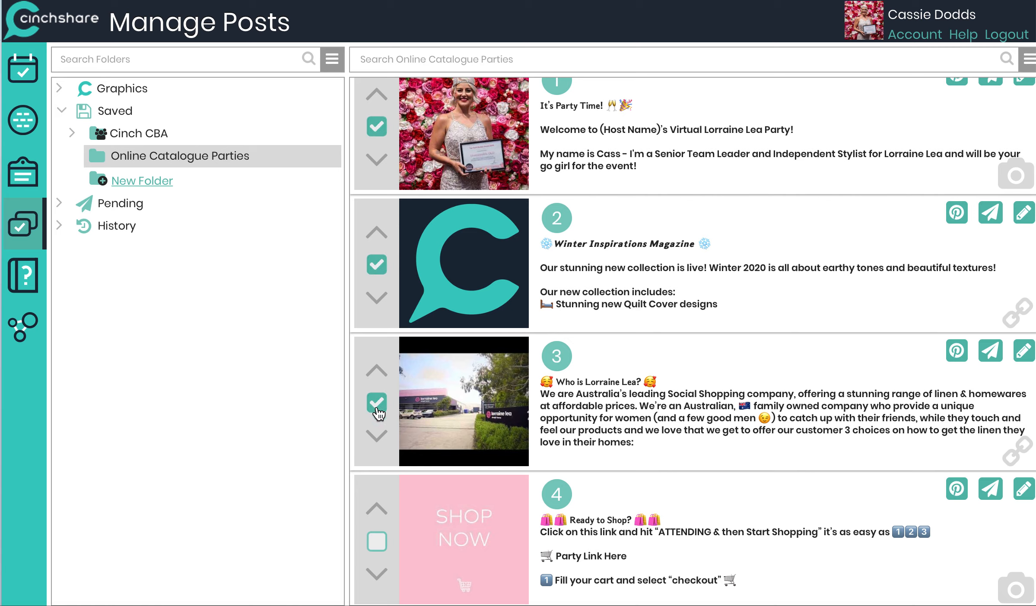
{"action": "left_click", "coordinate": [376, 544]}
Step: Start a Batch Post with the four selected posts
{"action": "scroll", "coordinate": [458, 522], "scroll_direction": "up", "scroll_amount": 1}
{"action": "scroll", "coordinate": [458, 522], "scroll_direction": "down", "scroll_amount": 1}
{"action": "scroll", "coordinate": [485, 509], "scroll_direction": "right", "scroll_amount": 1}
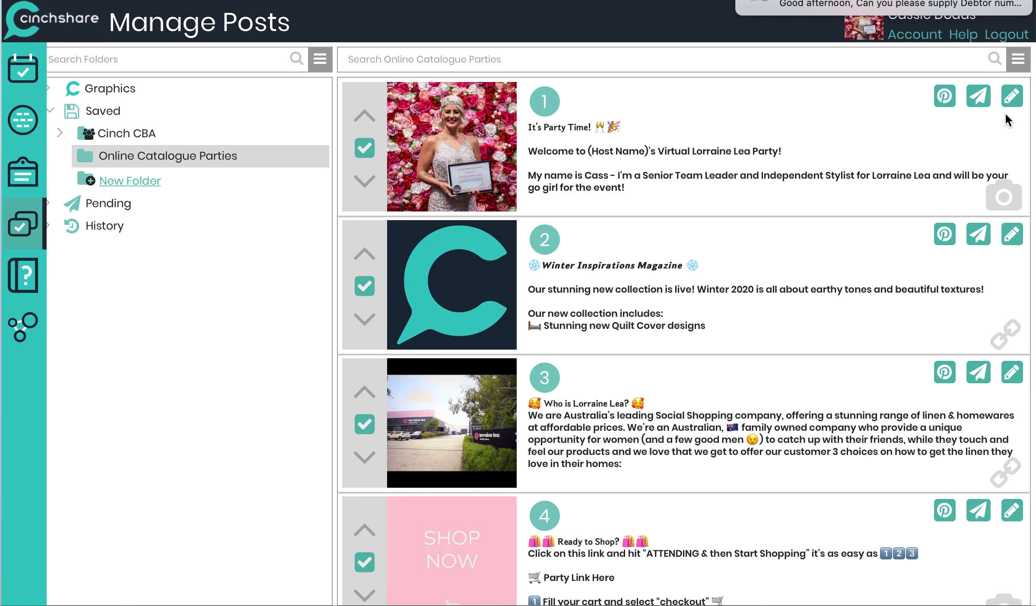
{"action": "left_click", "coordinate": [1017, 64]}
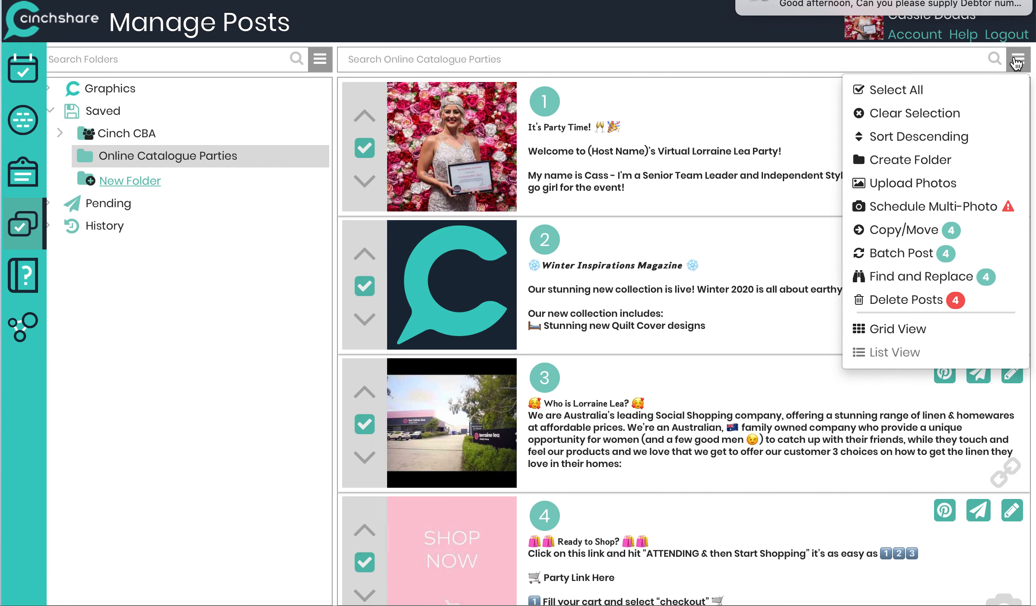
{"action": "left_click", "coordinate": [906, 251]}
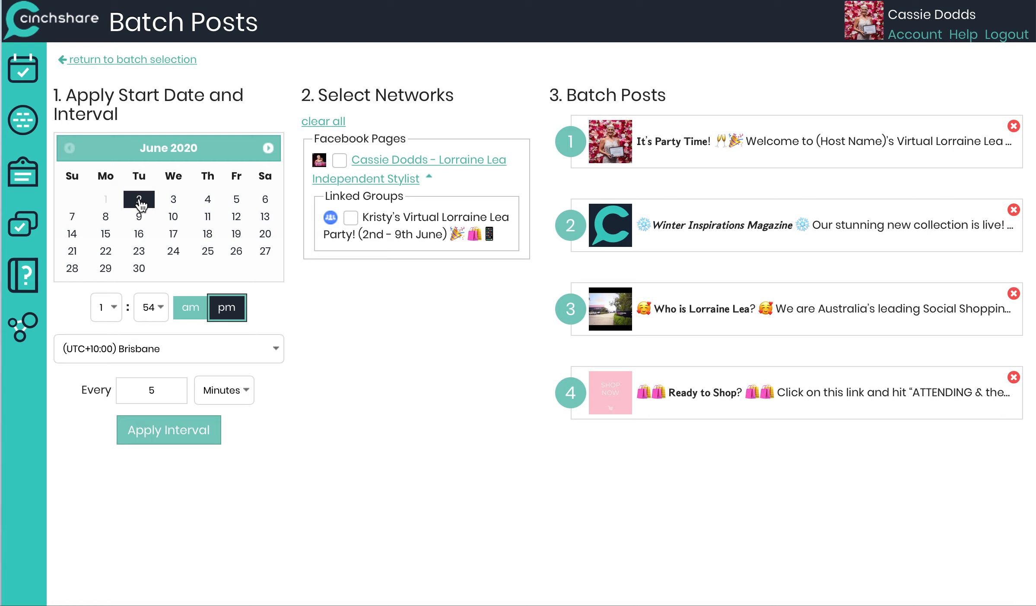
Step: Set the batch start time's hour to 2 pm
{"action": "left_click", "coordinate": [150, 312]}
{"action": "left_click", "coordinate": [150, 312]}
{"action": "left_click", "coordinate": [116, 309]}
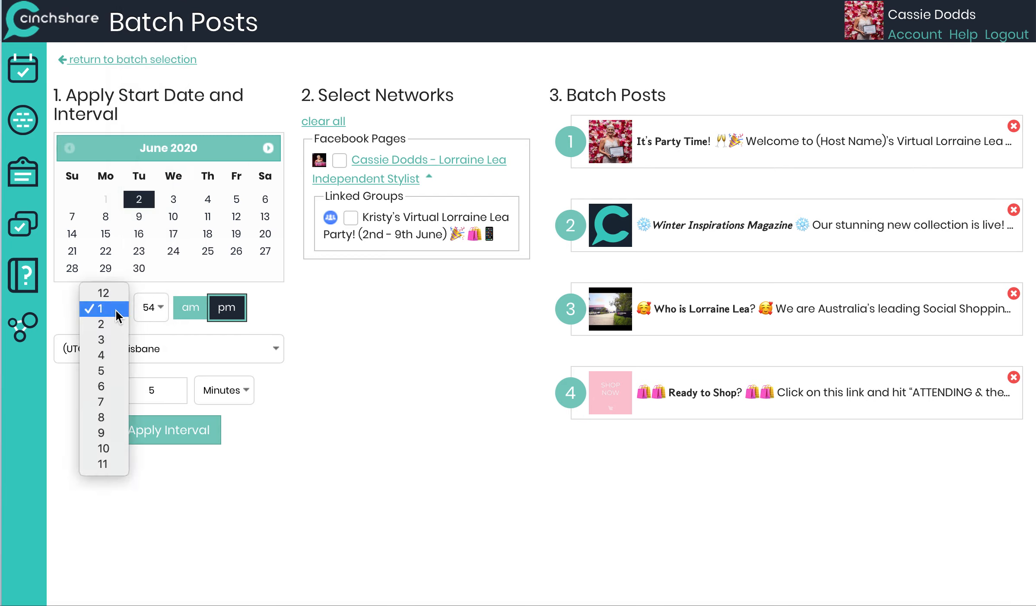
{"action": "left_click", "coordinate": [105, 330]}
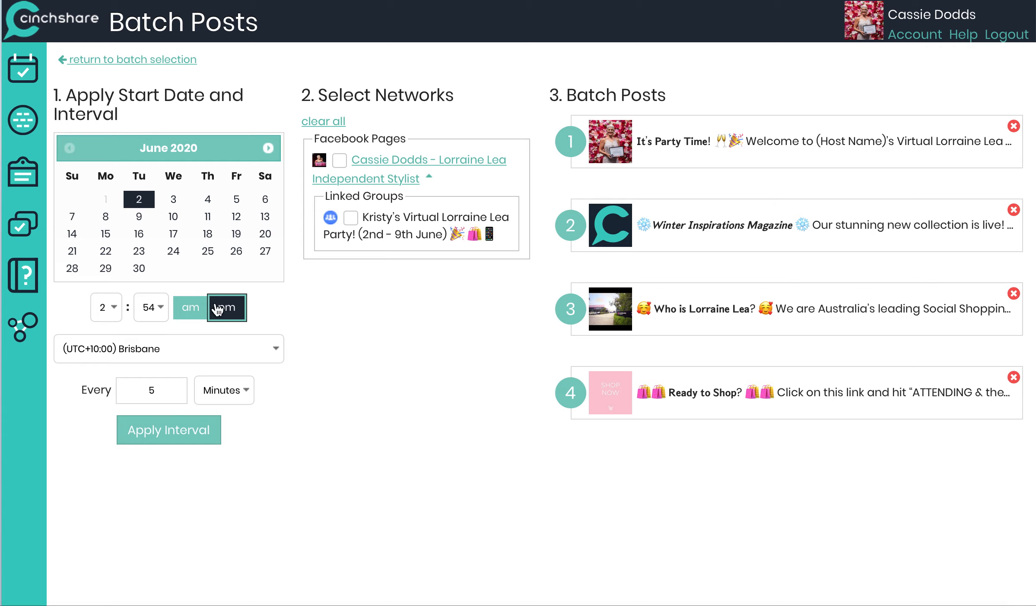
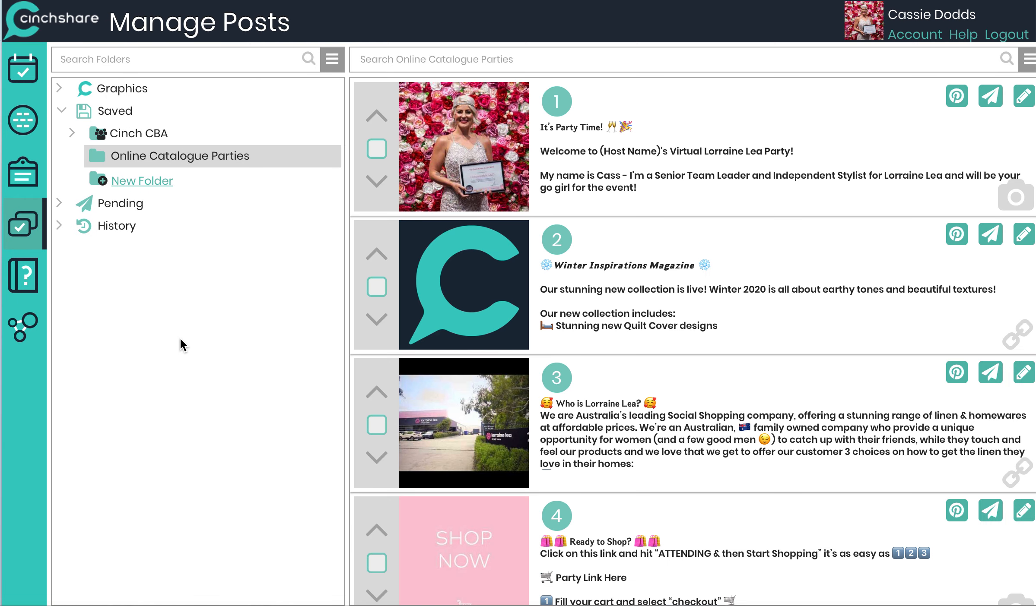
Step: Filter the pending posts to Kristy's Virtual Lorraine Lea Party group and select the It's Party Time and Ready to Shop posts
{"action": "left_click", "coordinate": [122, 209]}
{"action": "left_click", "coordinate": [499, 58]}
{"action": "type", "text": "k"}
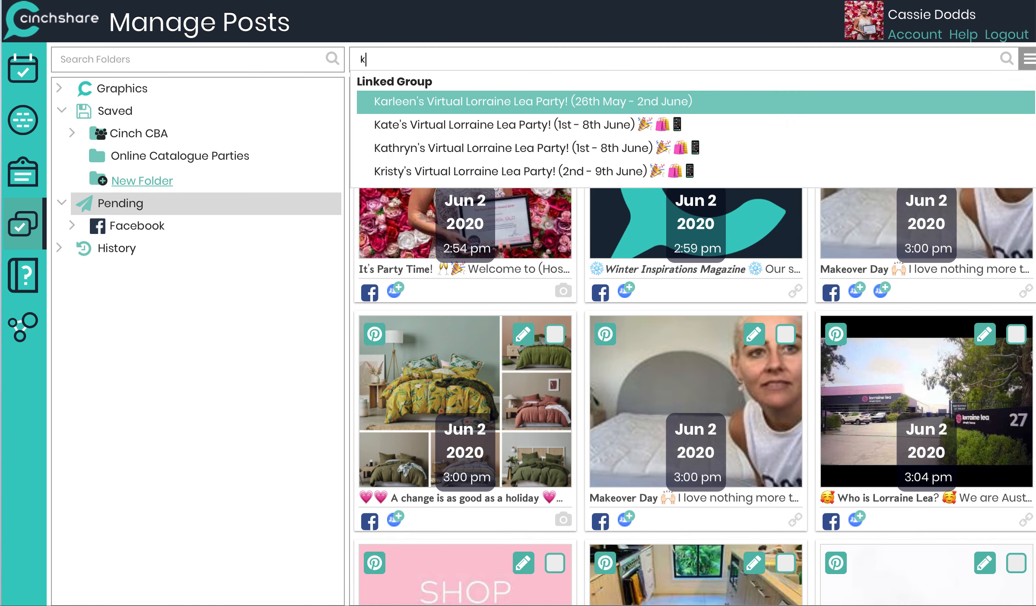
{"action": "type", "text": "rist"}
{"action": "left_click", "coordinate": [508, 104]}
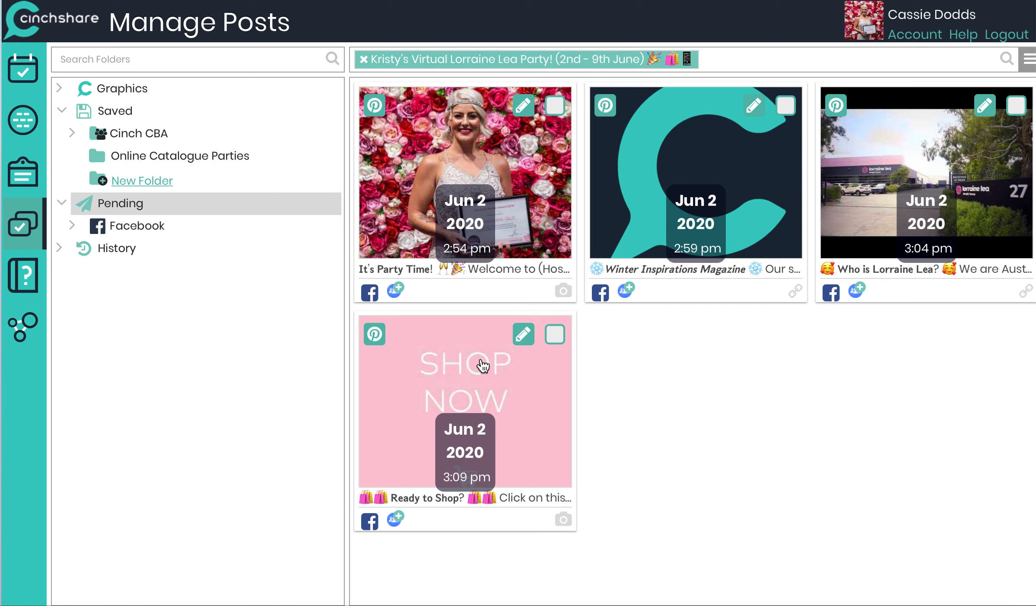
{"action": "left_click", "coordinate": [555, 106]}
{"action": "left_click", "coordinate": [554, 335]}
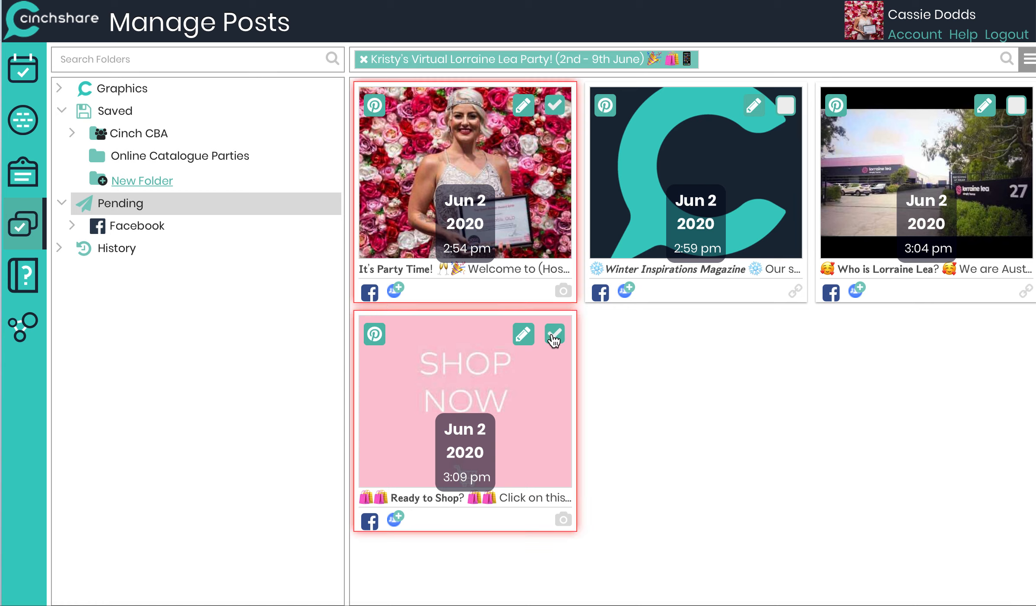
Step: Find and replace (Host Name) with Kristy in the selected posts and update them
{"action": "left_click", "coordinate": [1028, 65]}
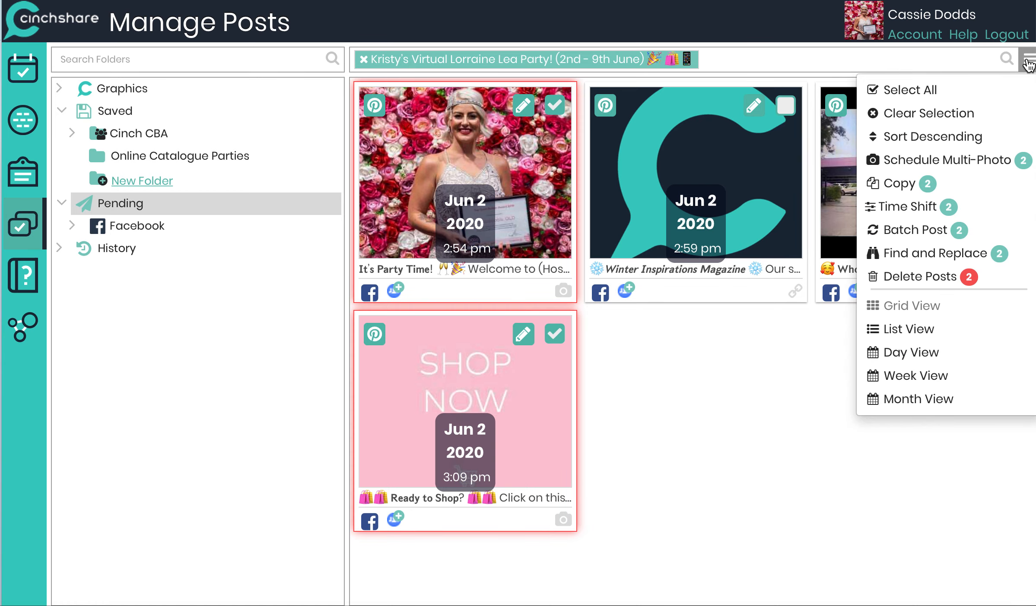
{"action": "left_click", "coordinate": [937, 255]}
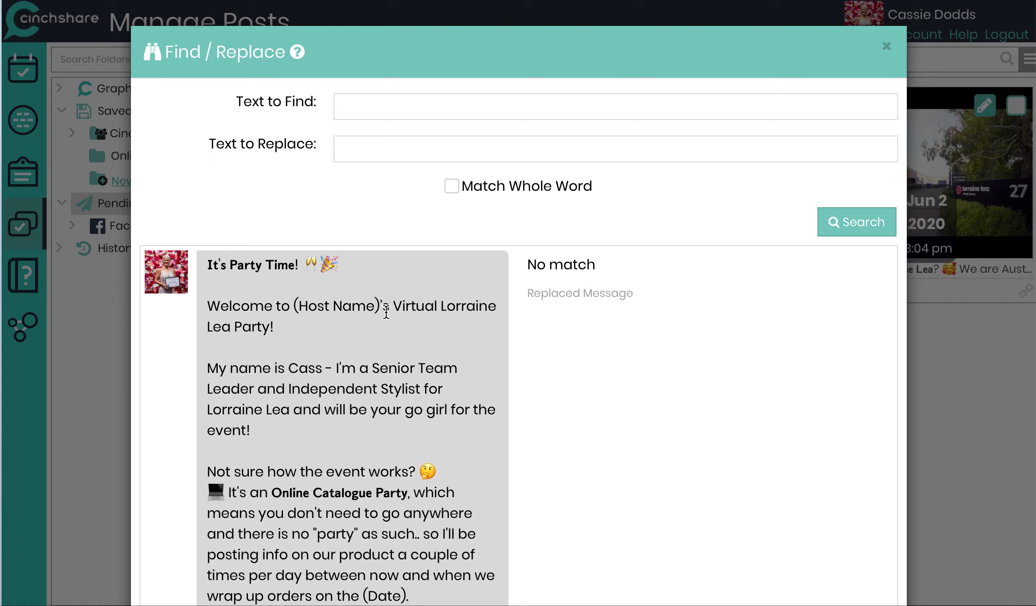
{"action": "left_click_drag", "start_coordinate": [380, 311], "coordinate": [294, 315]}
{"action": "key", "text": "super+c"}
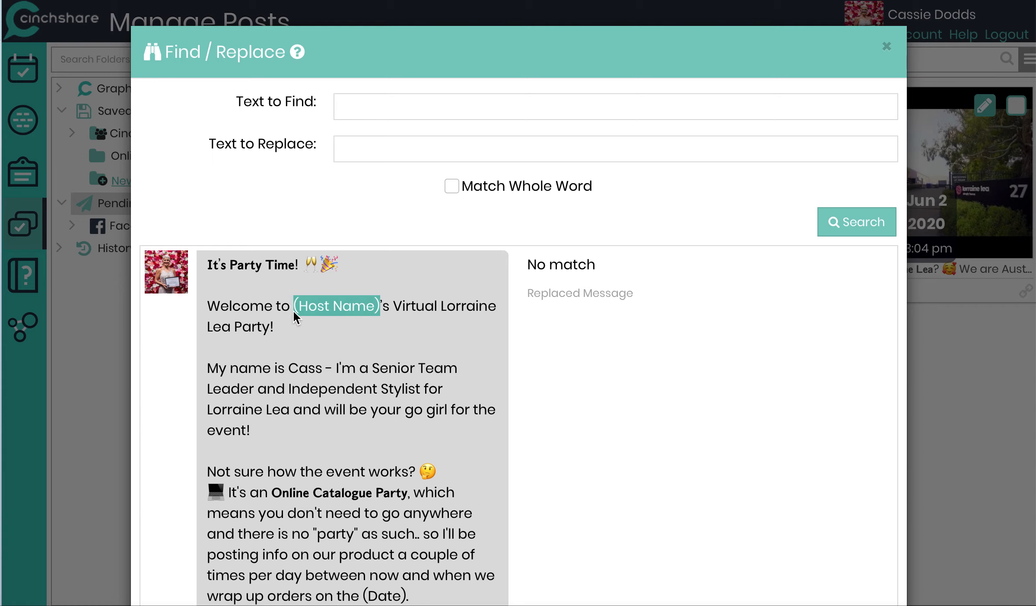
{"action": "left_click", "coordinate": [344, 108]}
{"action": "key", "text": "super+v"}
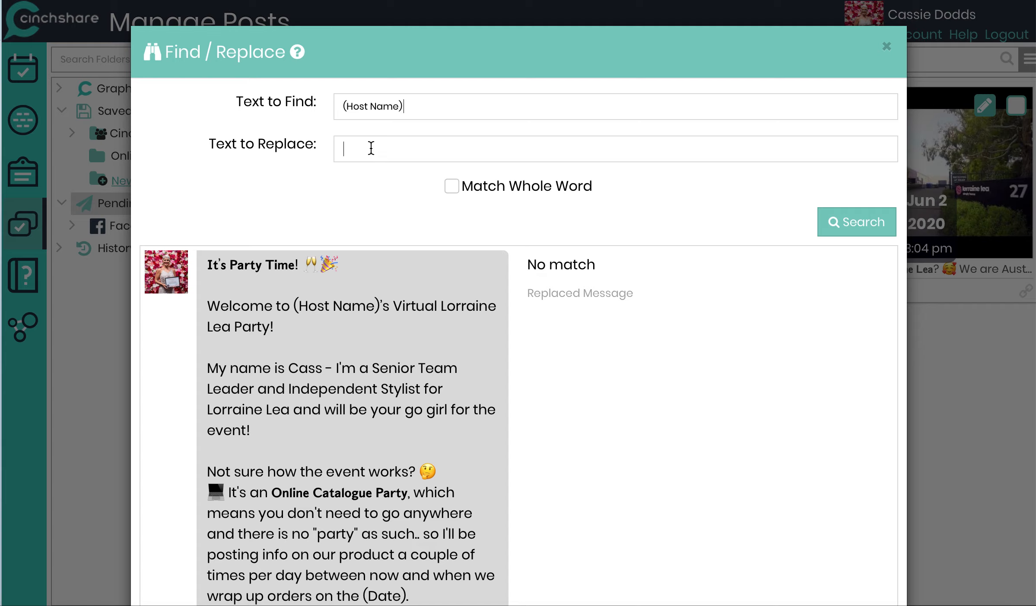
{"action": "type", "text": "Kristy"}
{"action": "left_click", "coordinate": [845, 221]}
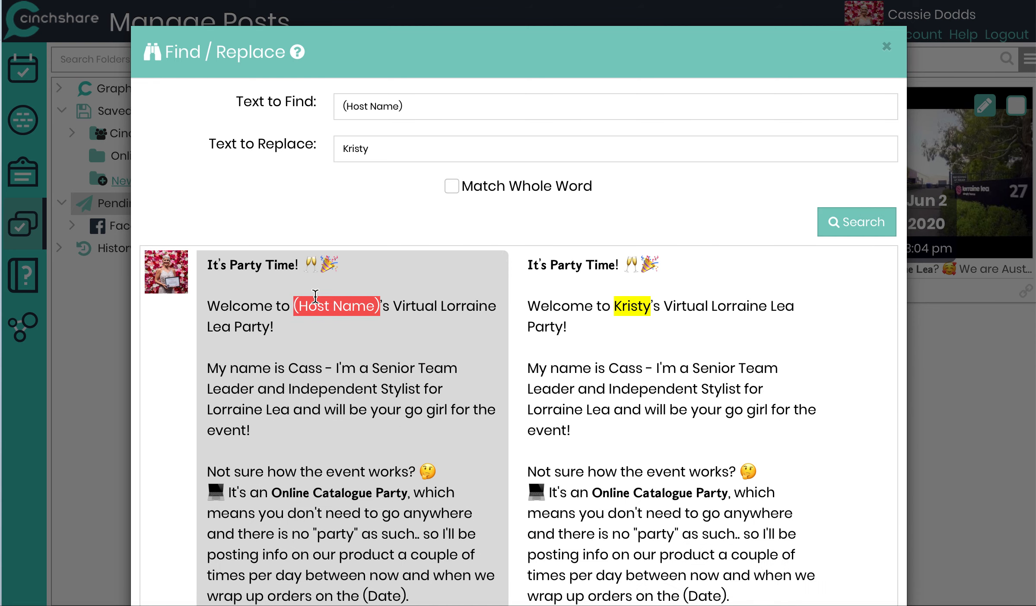
{"action": "scroll", "coordinate": [361, 471], "scroll_direction": "down", "scroll_amount": 5}
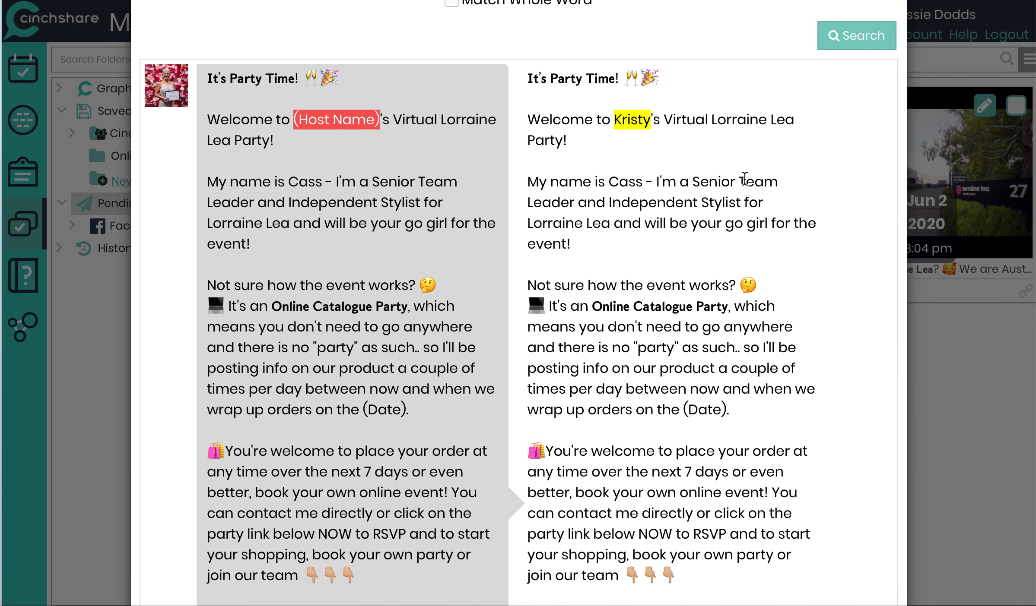
{"action": "scroll", "coordinate": [630, 435], "scroll_direction": "down", "scroll_amount": 15}
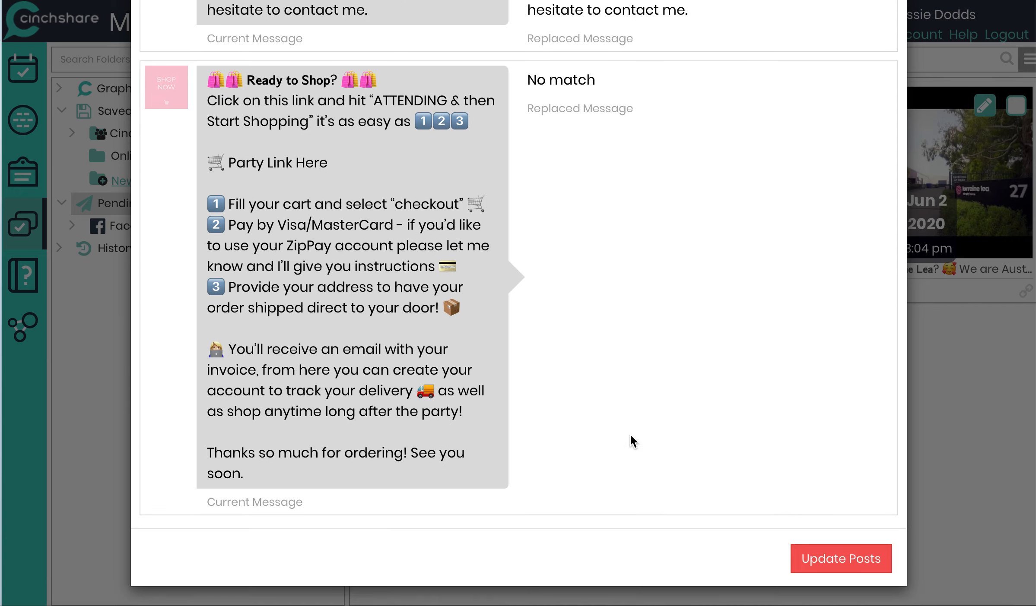
{"action": "left_click", "coordinate": [839, 571]}
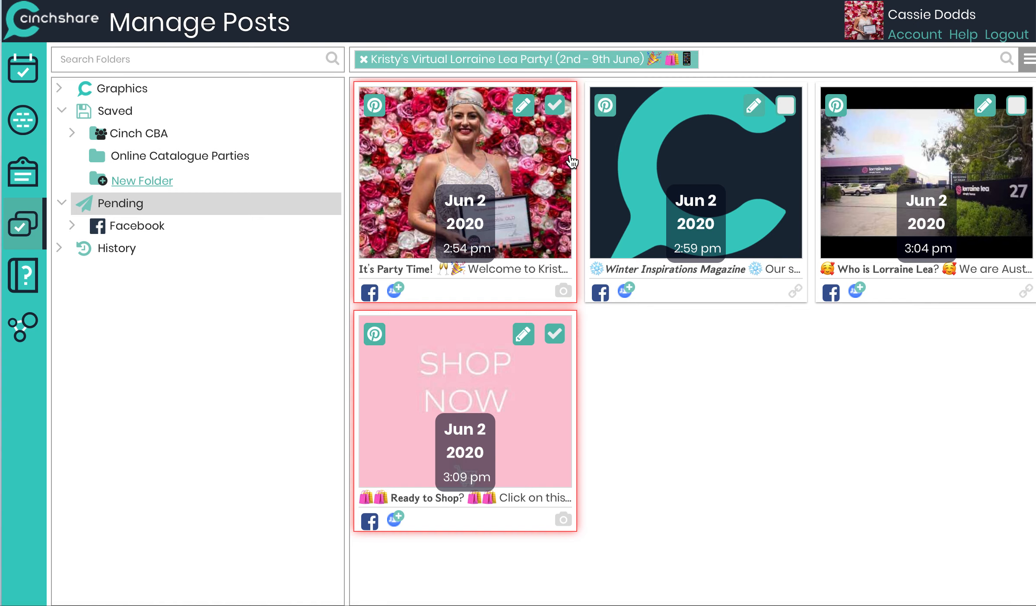
Step: Find and replace (Date) with 9th June in the selected posts and update them
{"action": "left_click", "coordinate": [1028, 63]}
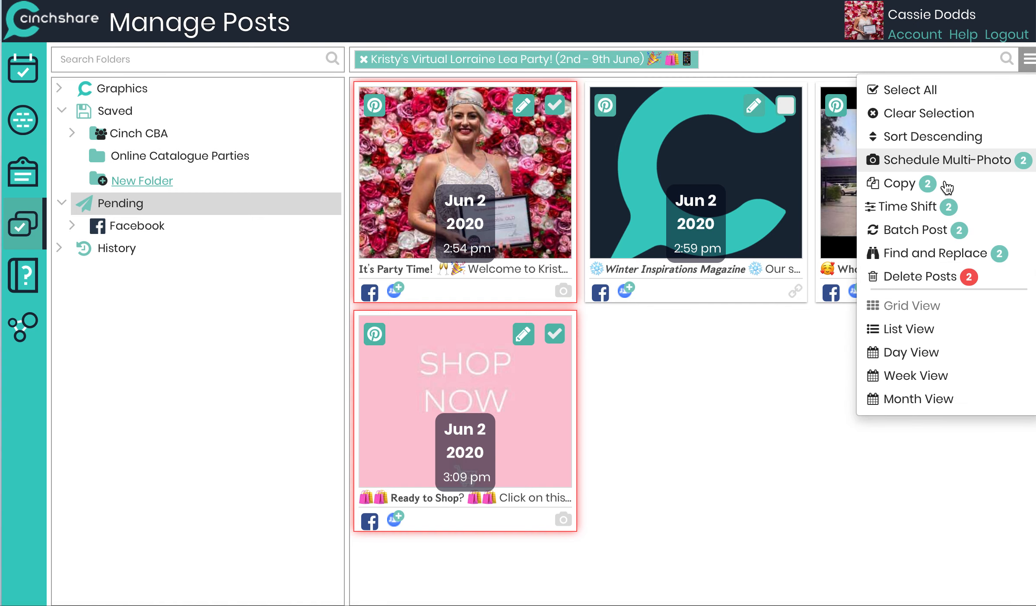
{"action": "left_click", "coordinate": [921, 254]}
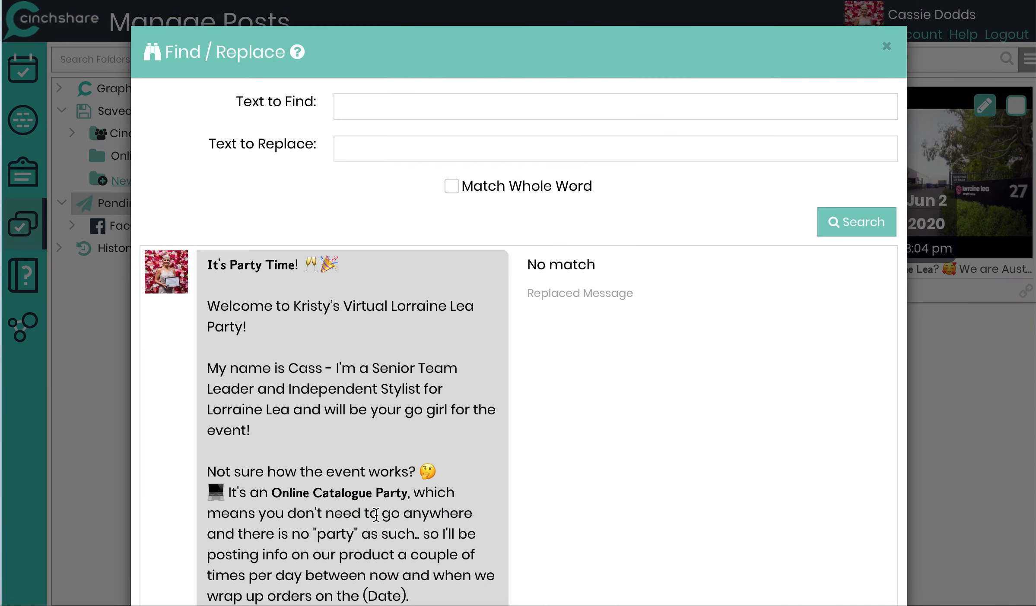
{"action": "scroll", "coordinate": [375, 514], "scroll_direction": "down", "scroll_amount": 5}
{"action": "left_click_drag", "start_coordinate": [406, 360], "coordinate": [365, 359]}
{"action": "key", "text": "ctrl+c"}
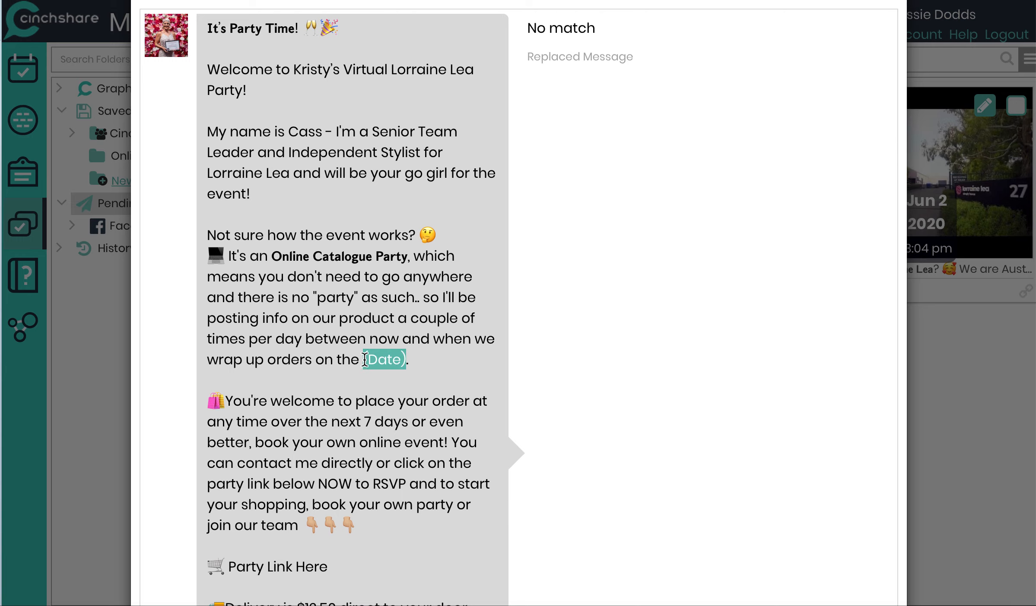
{"action": "scroll", "coordinate": [352, 177], "scroll_direction": "up", "scroll_amount": 5}
{"action": "left_click", "coordinate": [355, 110]}
{"action": "key", "text": "ctrl+v"}
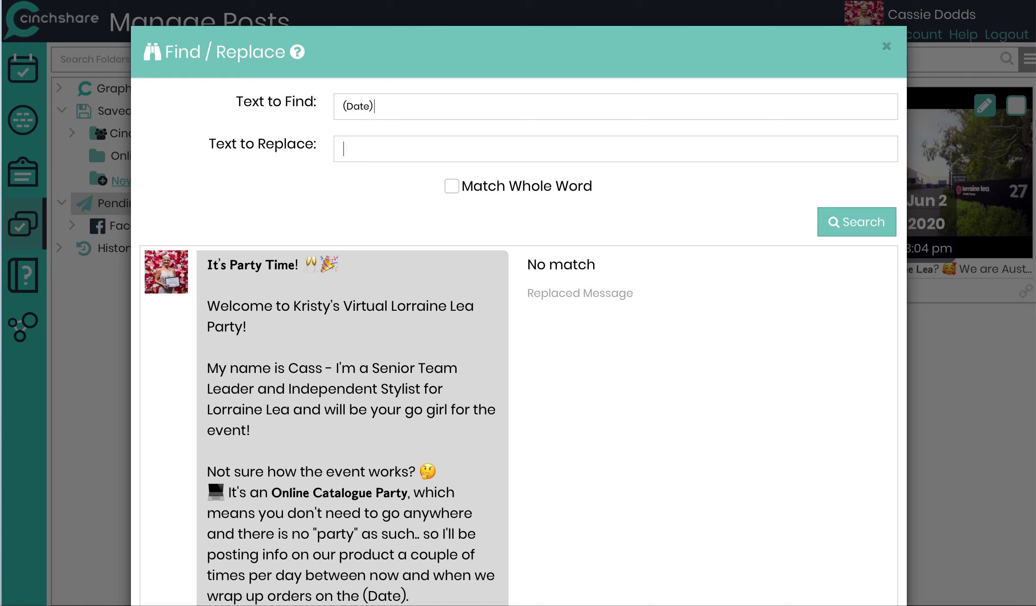
{"action": "type", "text": "9th June"}
{"action": "left_click", "coordinate": [860, 229]}
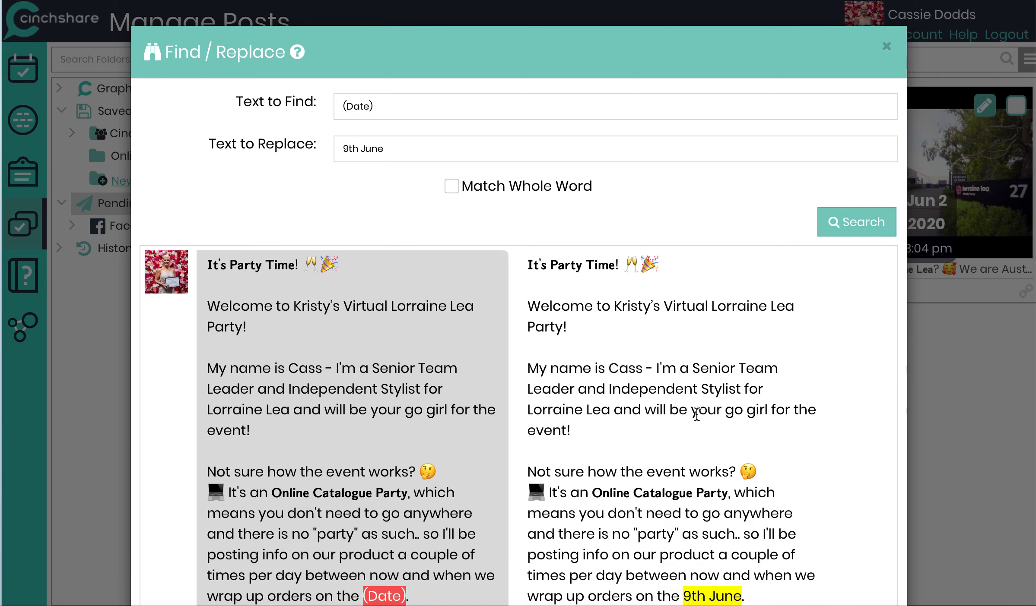
{"action": "scroll", "coordinate": [691, 432], "scroll_direction": "down", "scroll_amount": 3}
{"action": "scroll", "coordinate": [684, 451], "scroll_direction": "down", "scroll_amount": 10}
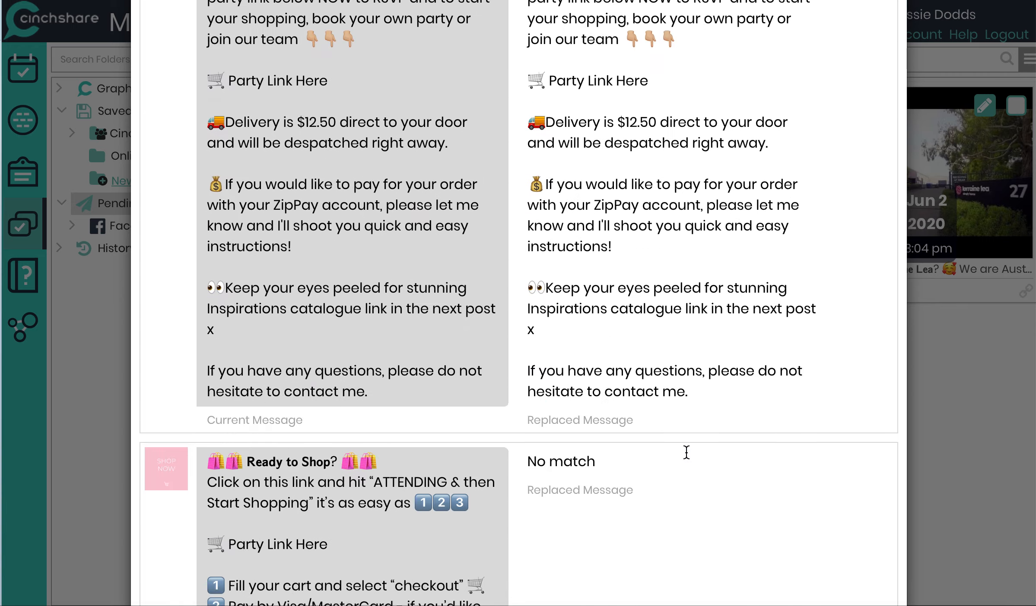
{"action": "left_click", "coordinate": [842, 574]}
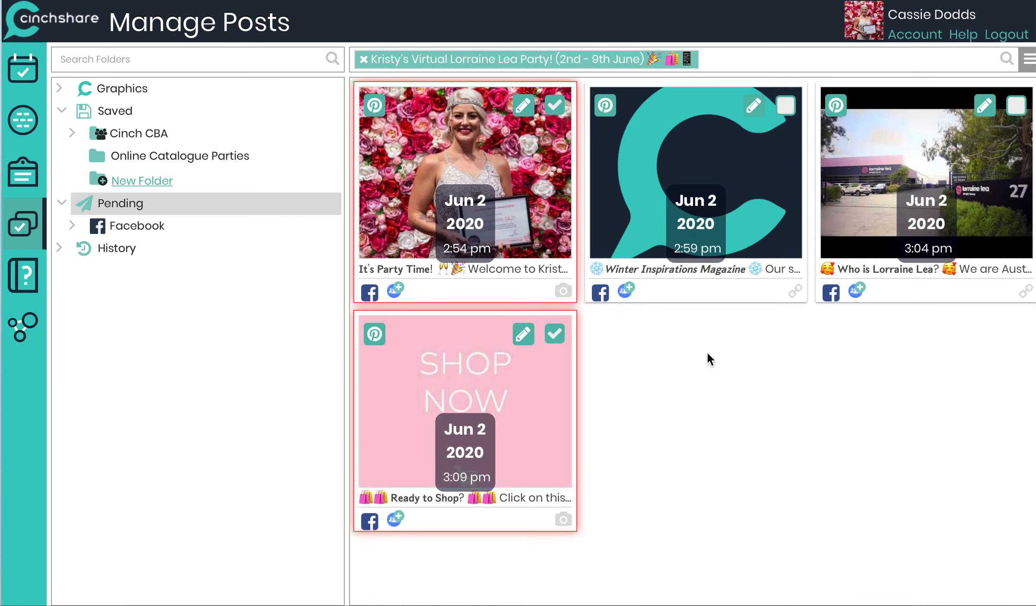
{"action": "left_click", "coordinate": [1029, 65]}
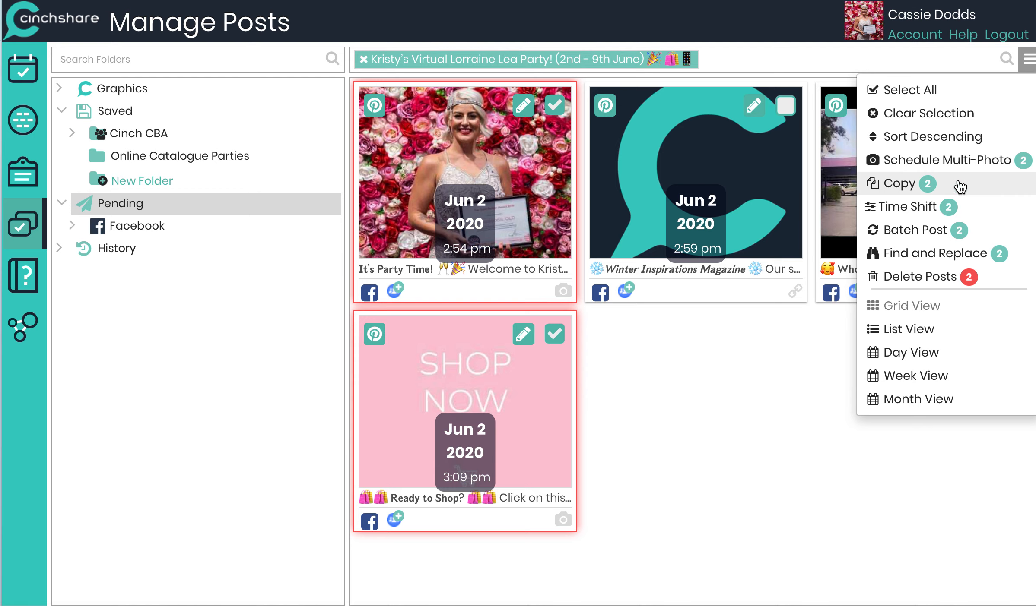
{"action": "left_click", "coordinate": [945, 233]}
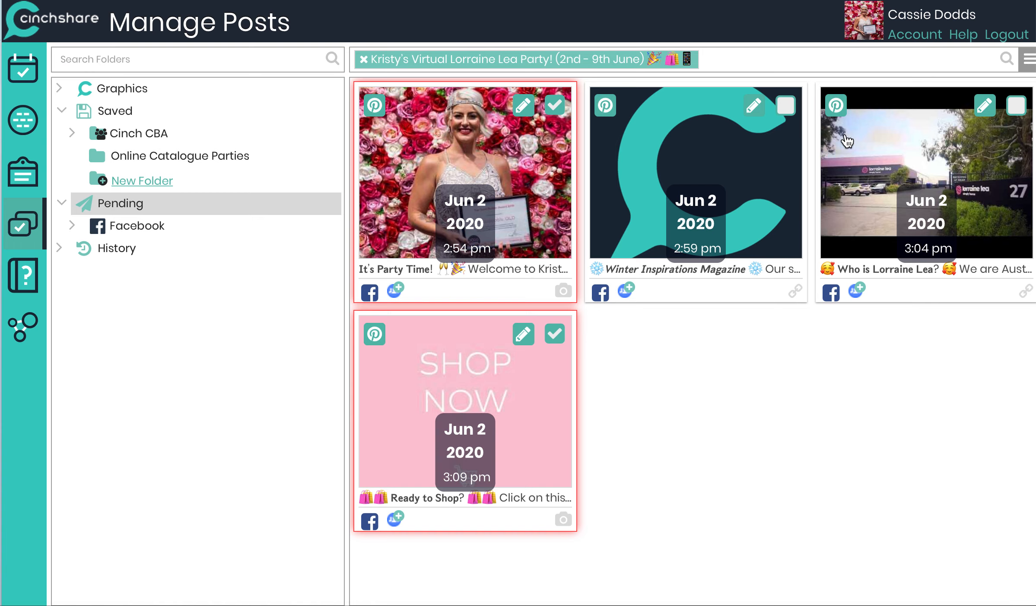
{"action": "left_click", "coordinate": [1028, 65]}
{"action": "left_click", "coordinate": [903, 255]}
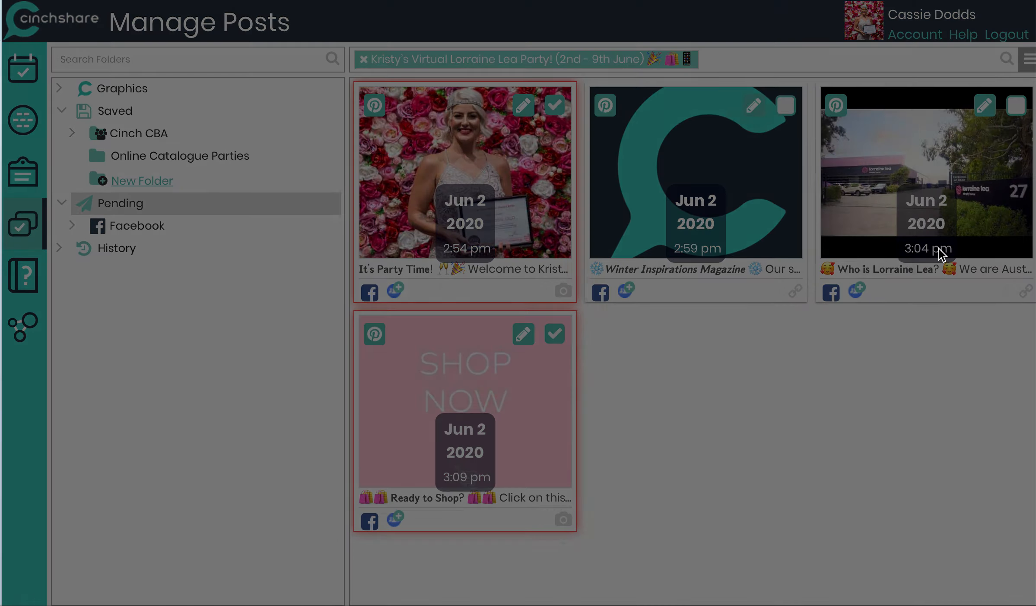
{"action": "scroll", "coordinate": [363, 492], "scroll_direction": "down", "scroll_amount": 5}
{"action": "left_click_drag", "start_coordinate": [330, 532], "coordinate": [229, 533]}
{"action": "key", "text": "ctrl+c"}
{"action": "scroll", "coordinate": [307, 326], "scroll_direction": "up", "scroll_amount": 5}
{"action": "left_click", "coordinate": [377, 104]}
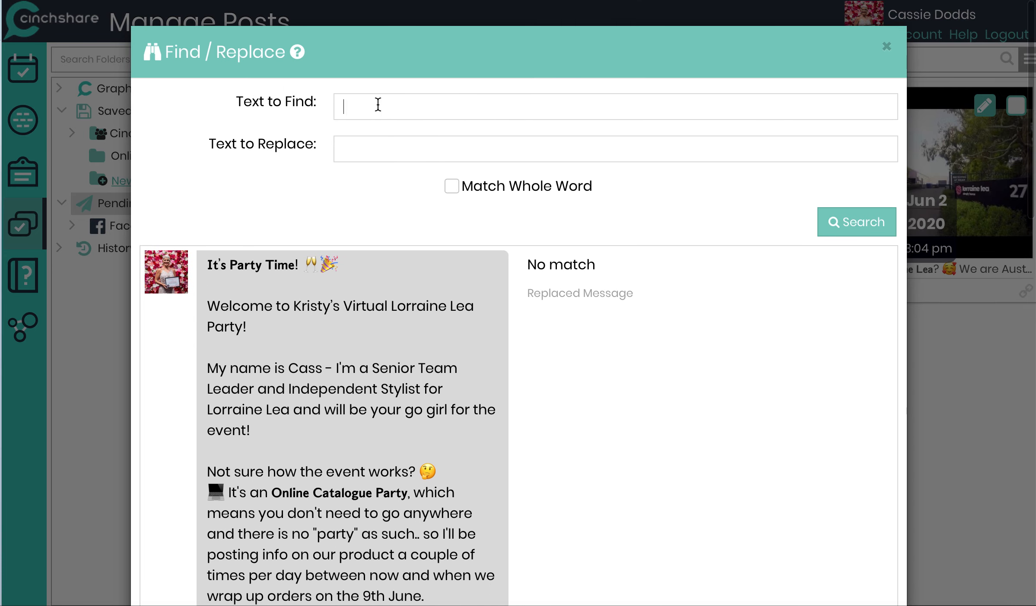
{"action": "key", "text": "ctrl+v"}
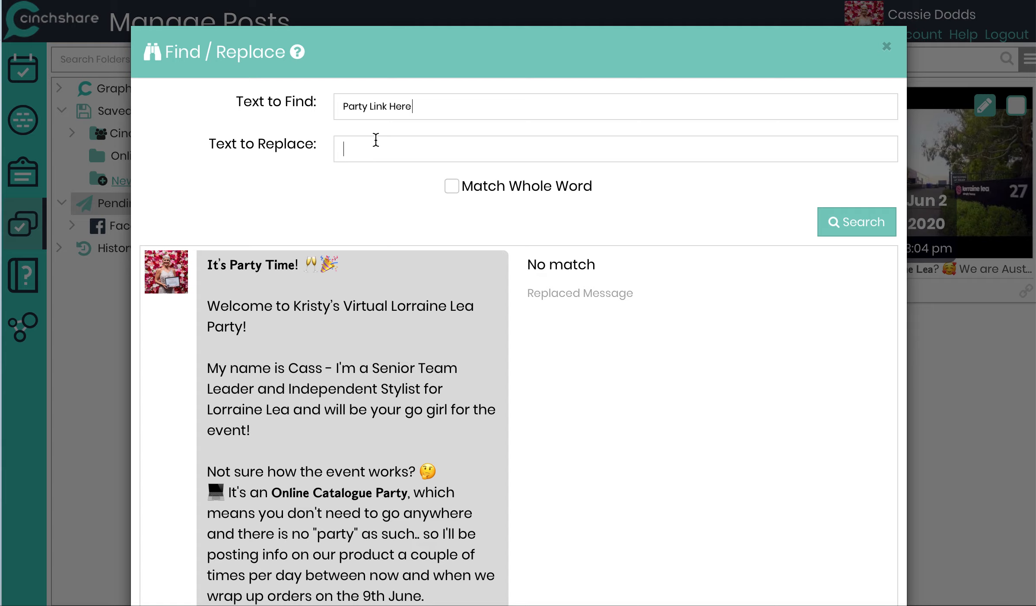
{"action": "left_click", "coordinate": [849, 226]}
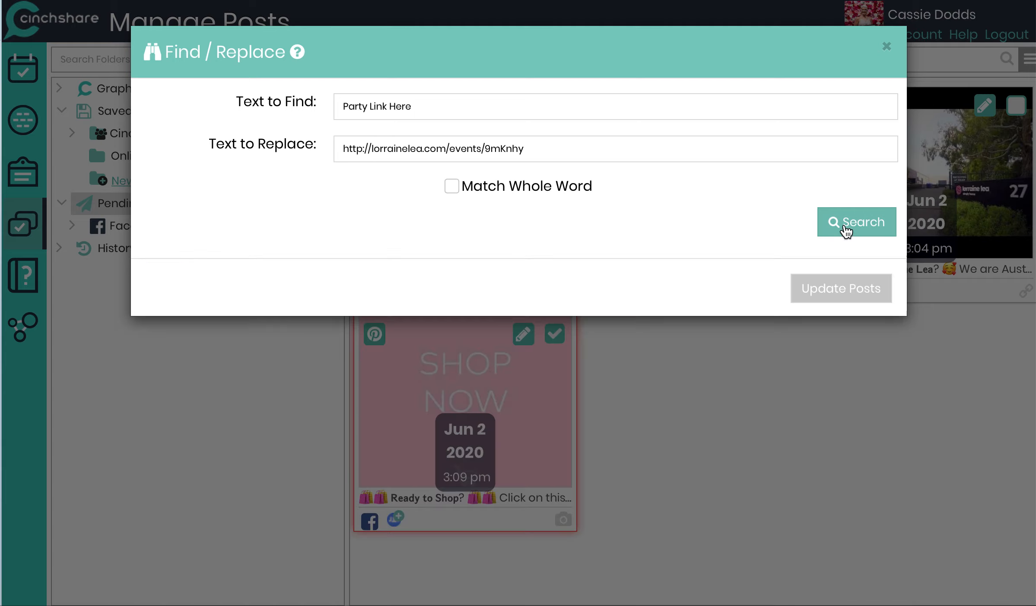
{"action": "scroll", "coordinate": [428, 473], "scroll_direction": "down", "scroll_amount": 10}
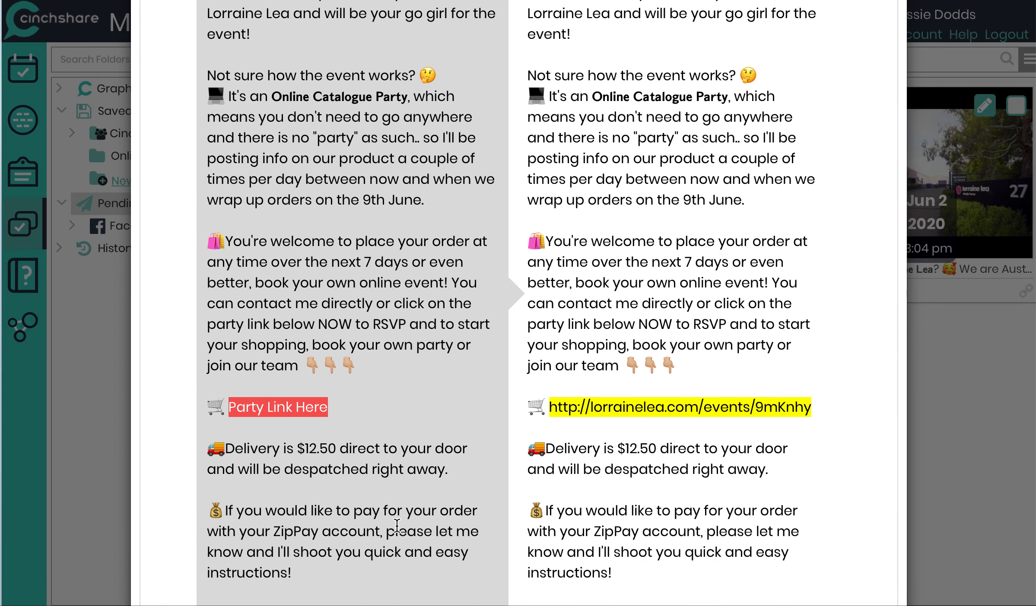
{"action": "scroll", "coordinate": [601, 488], "scroll_direction": "down", "scroll_amount": 13}
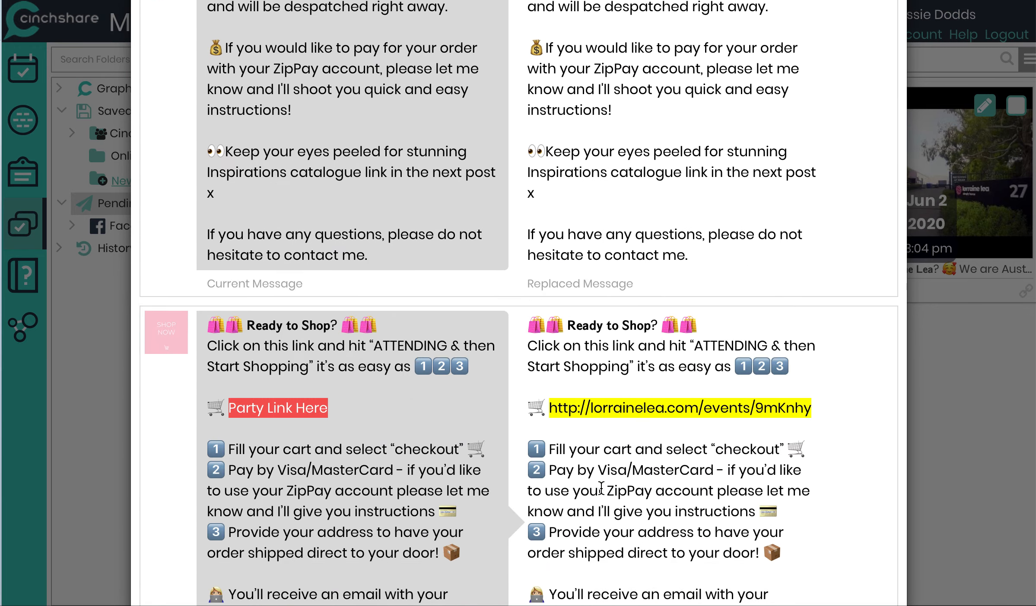
{"action": "scroll", "coordinate": [608, 428], "scroll_direction": "down", "scroll_amount": 3}
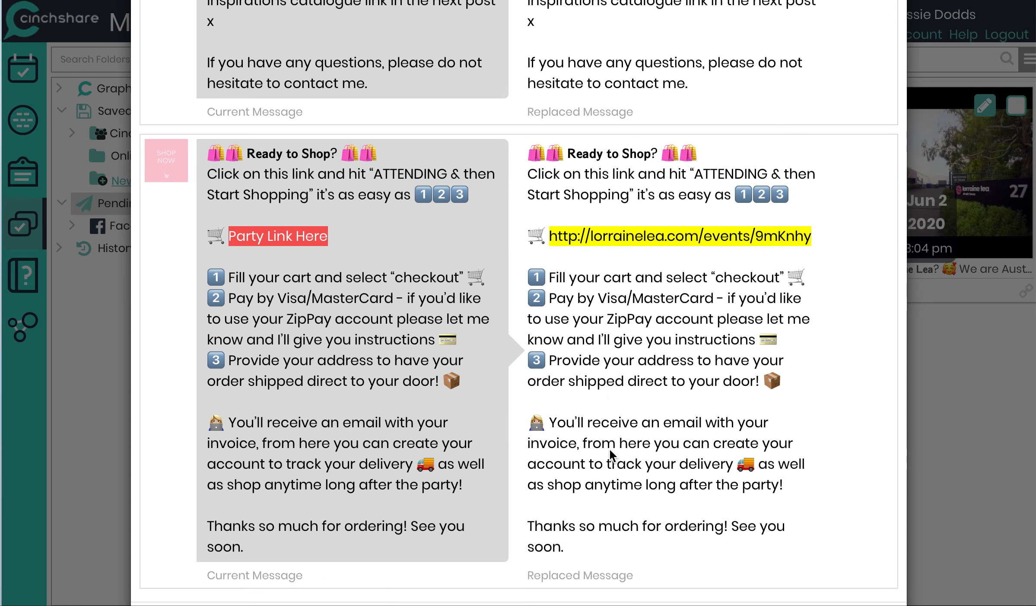
{"action": "left_click", "coordinate": [831, 572]}
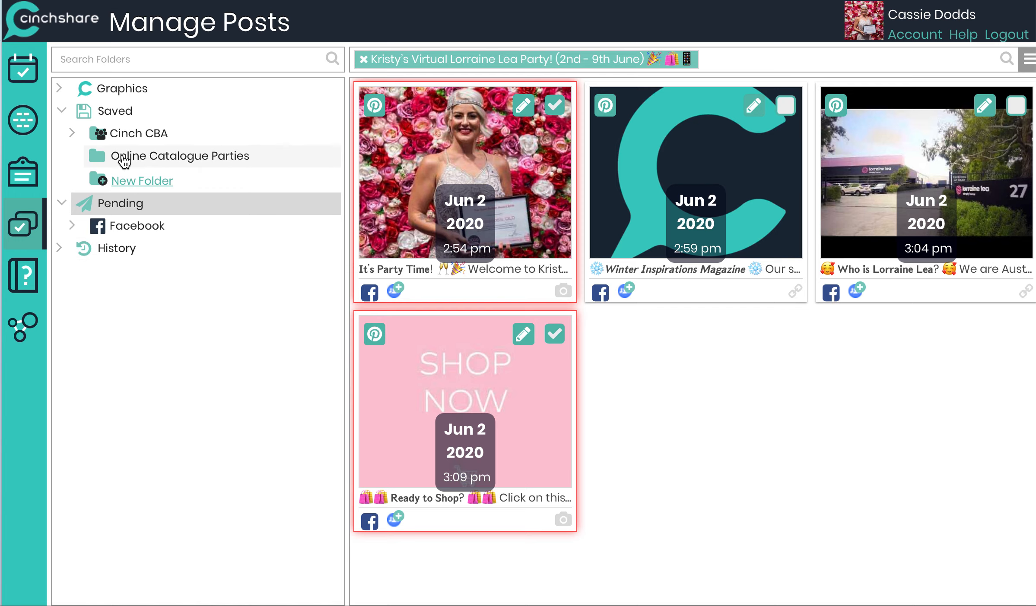
Step: Open the Online Catalogue Parties folder and select saved posts 5 to 8
{"action": "left_click", "coordinate": [145, 159]}
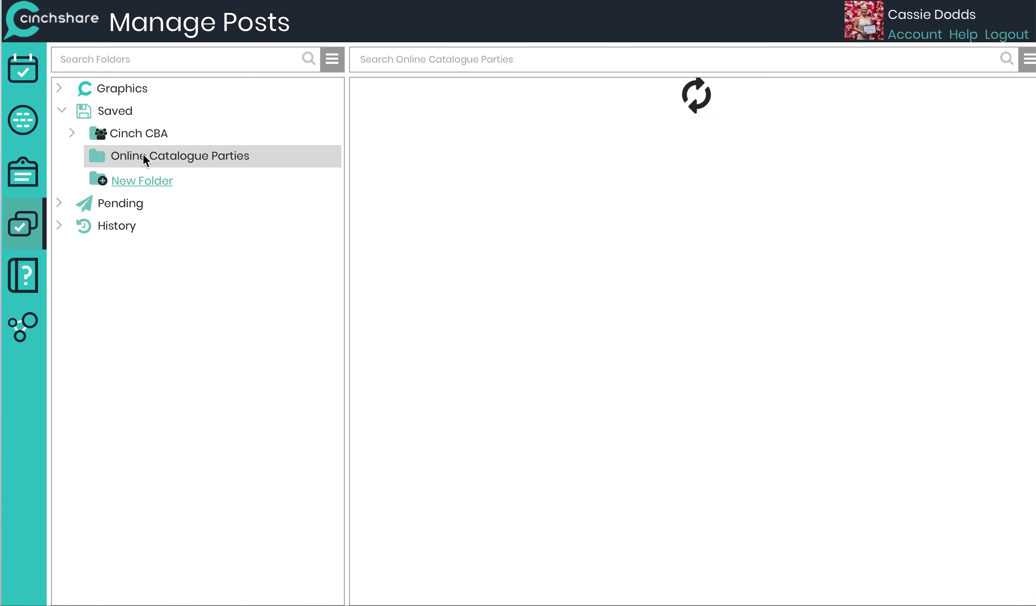
{"action": "scroll", "coordinate": [421, 307], "scroll_direction": "down", "scroll_amount": 10}
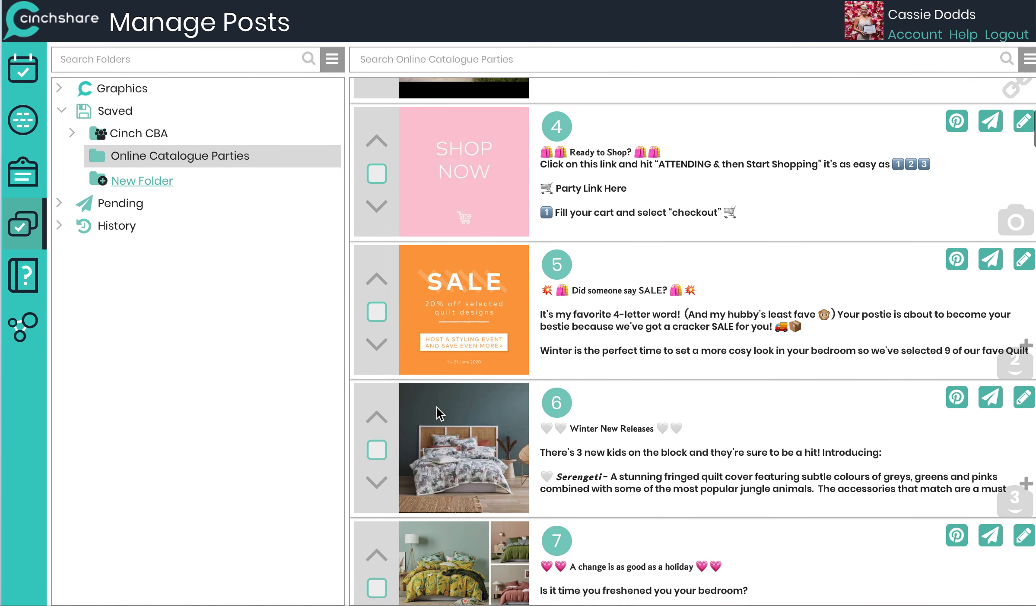
{"action": "left_click", "coordinate": [378, 192]}
{"action": "left_click", "coordinate": [377, 330]}
{"action": "left_click", "coordinate": [378, 460]}
{"action": "scroll", "coordinate": [378, 460], "scroll_direction": "down", "scroll_amount": 2}
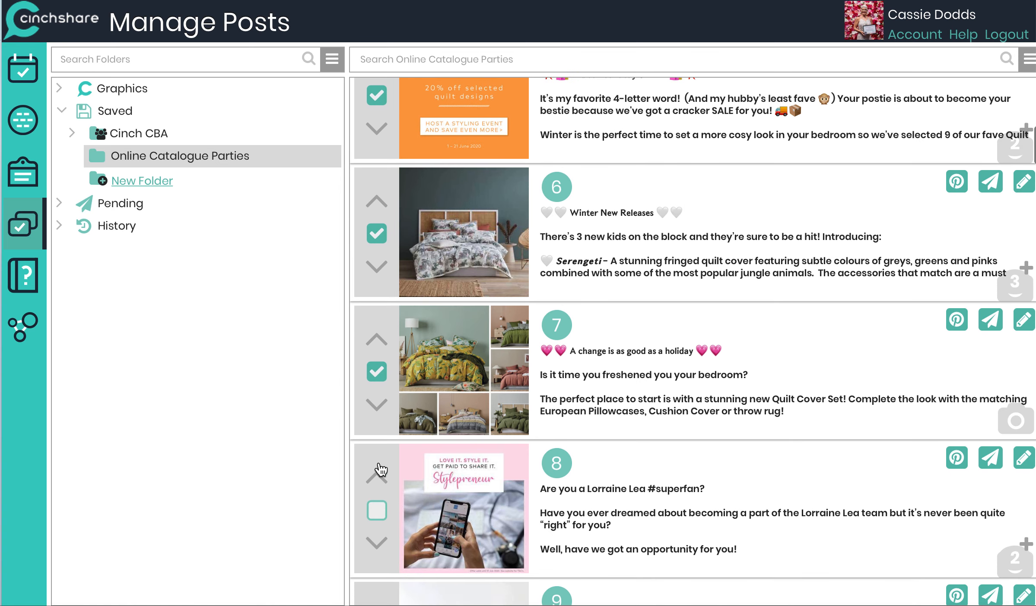
{"action": "left_click", "coordinate": [383, 517]}
{"action": "scroll", "coordinate": [579, 384], "scroll_direction": "up", "scroll_amount": 1}
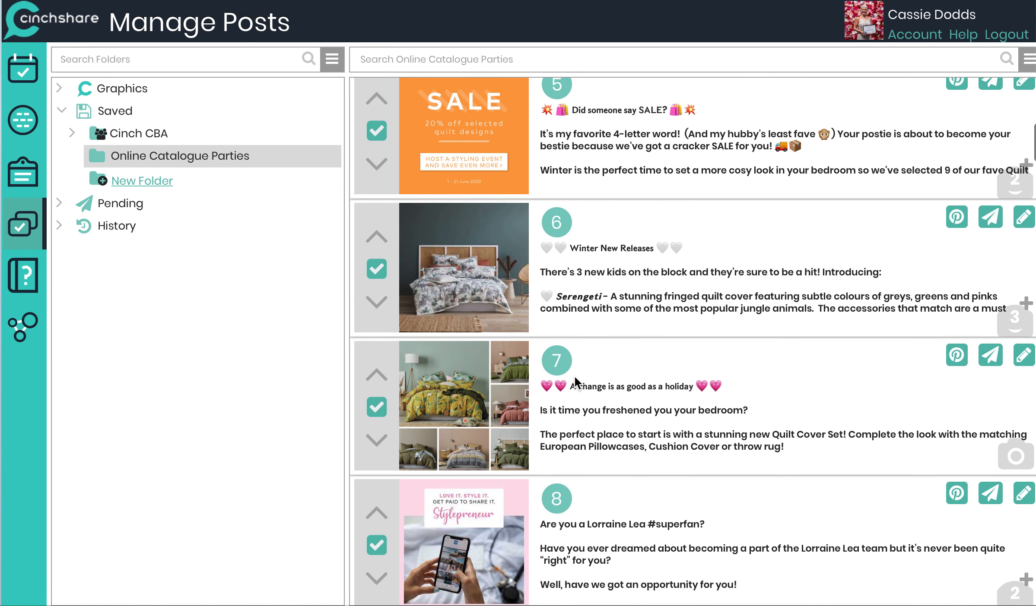
Step: Start a batch post for the four selected posts and remove the fourth post from the batch
{"action": "left_click", "coordinate": [1030, 62]}
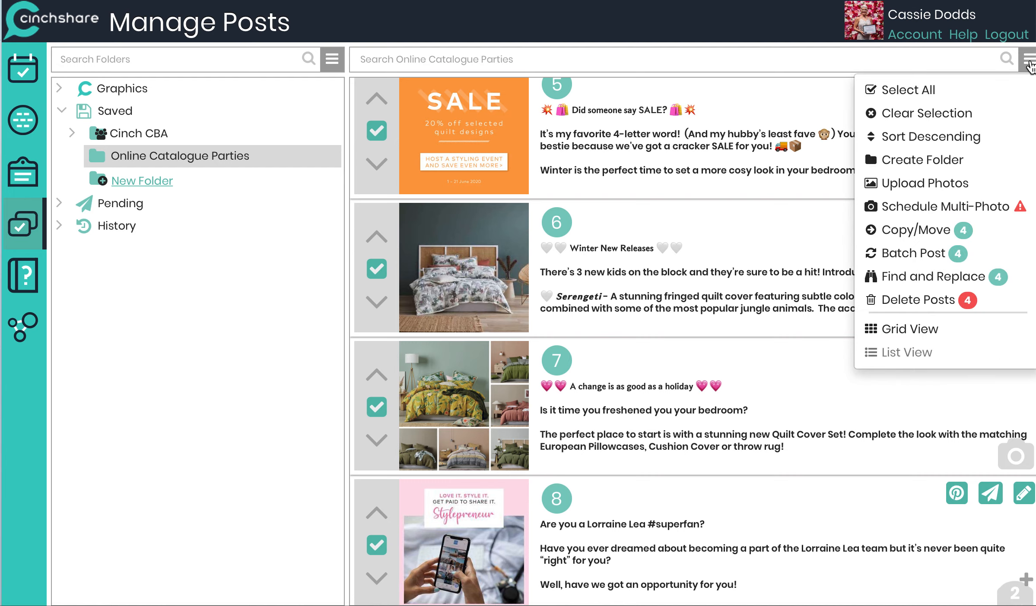
{"action": "left_click", "coordinate": [912, 255]}
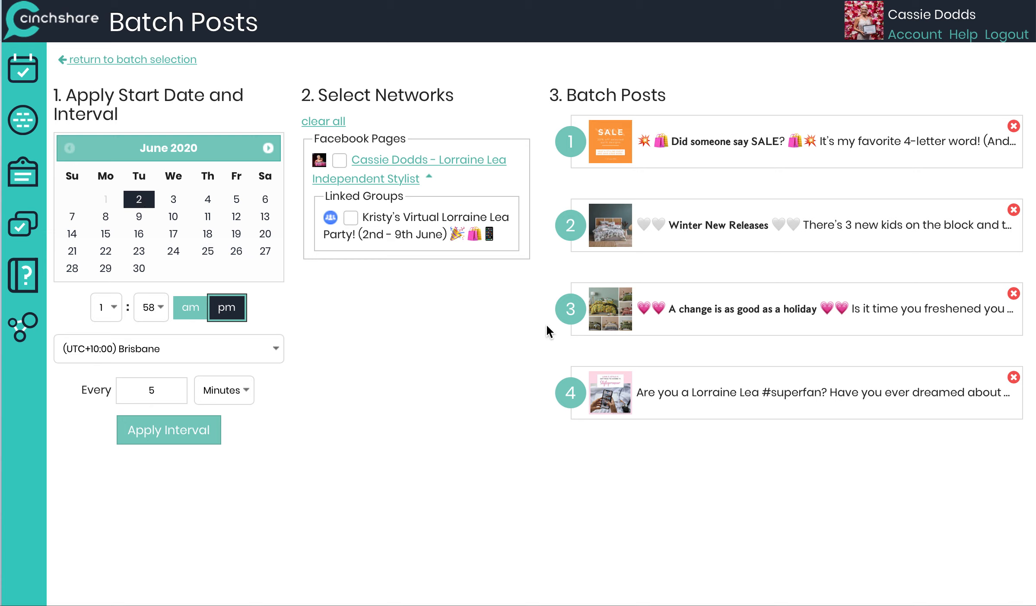
{"action": "left_click", "coordinate": [1013, 378]}
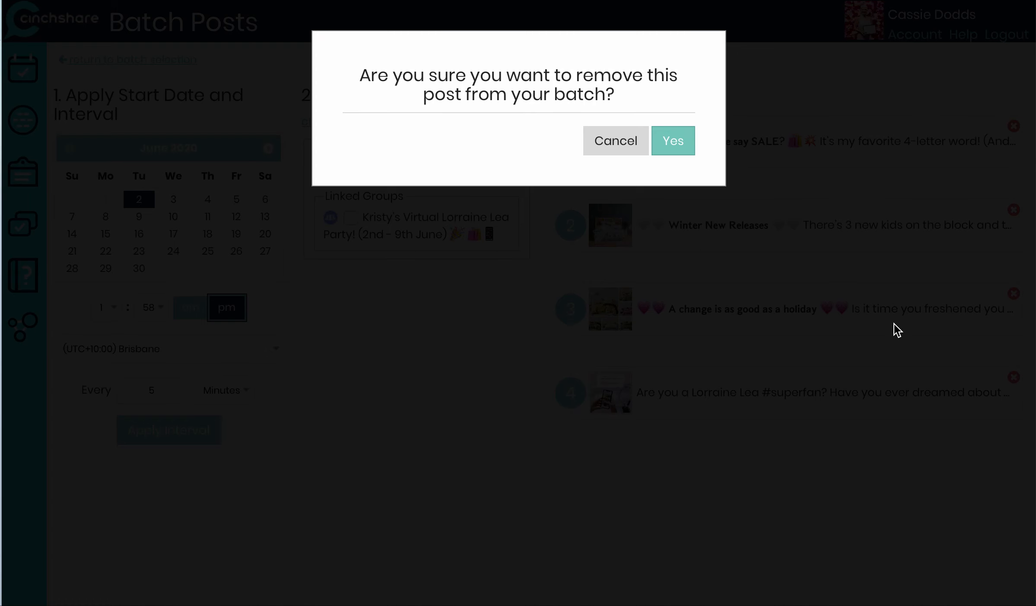
{"action": "left_click", "coordinate": [682, 147]}
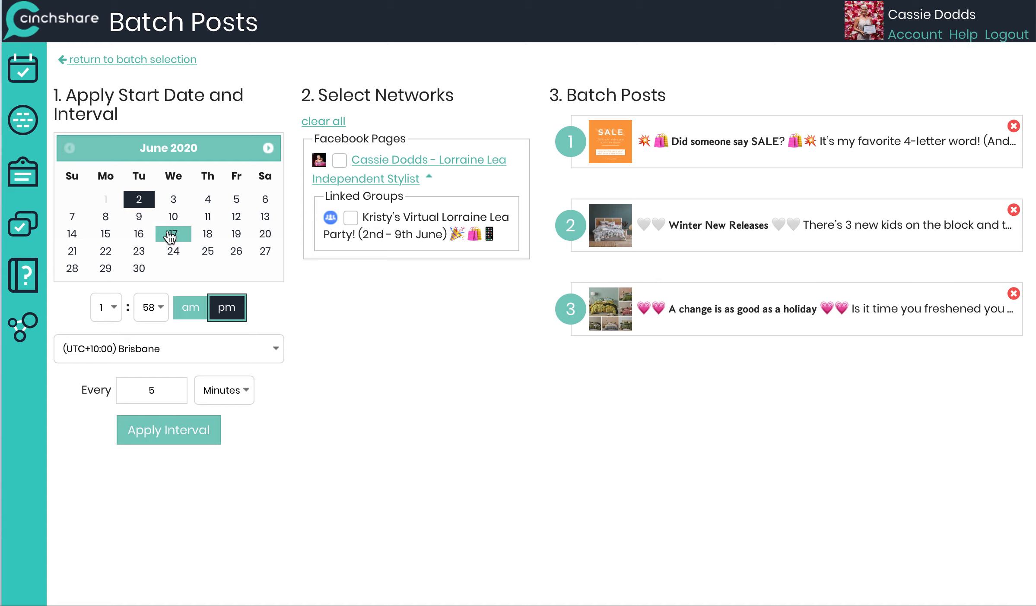
Step: Set the batch start to 3 pm on 2 June with a 2 Hours interval and apply it
{"action": "left_click", "coordinate": [111, 310]}
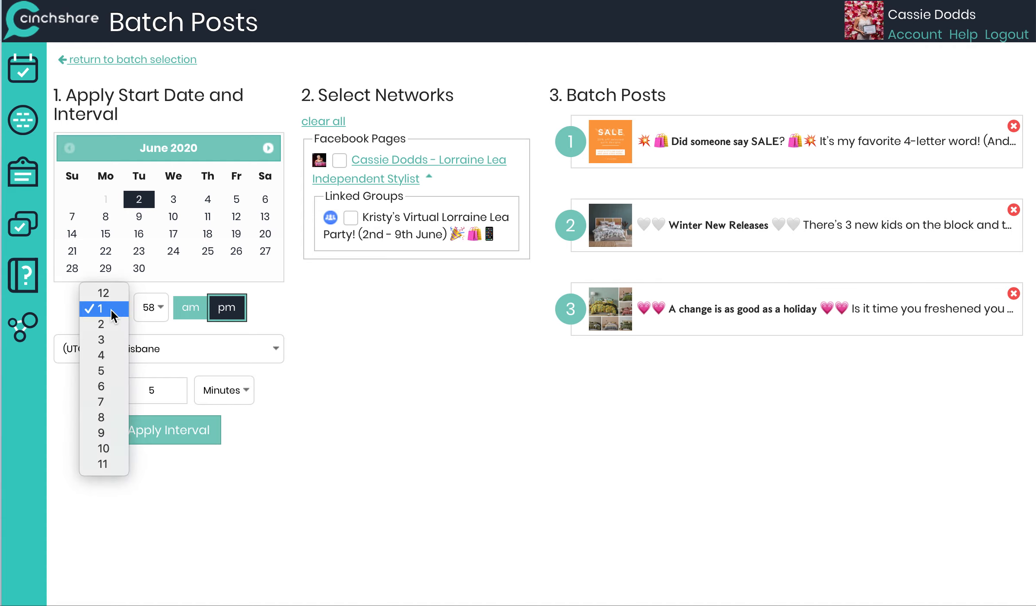
{"action": "left_click", "coordinate": [106, 340]}
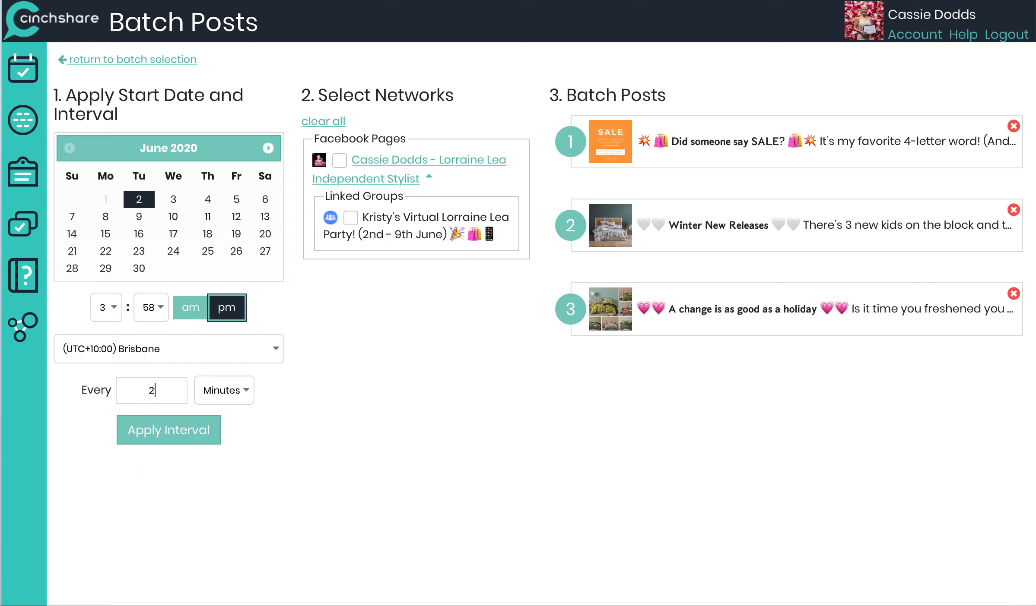
{"action": "left_click", "coordinate": [216, 394]}
{"action": "left_click", "coordinate": [238, 406]}
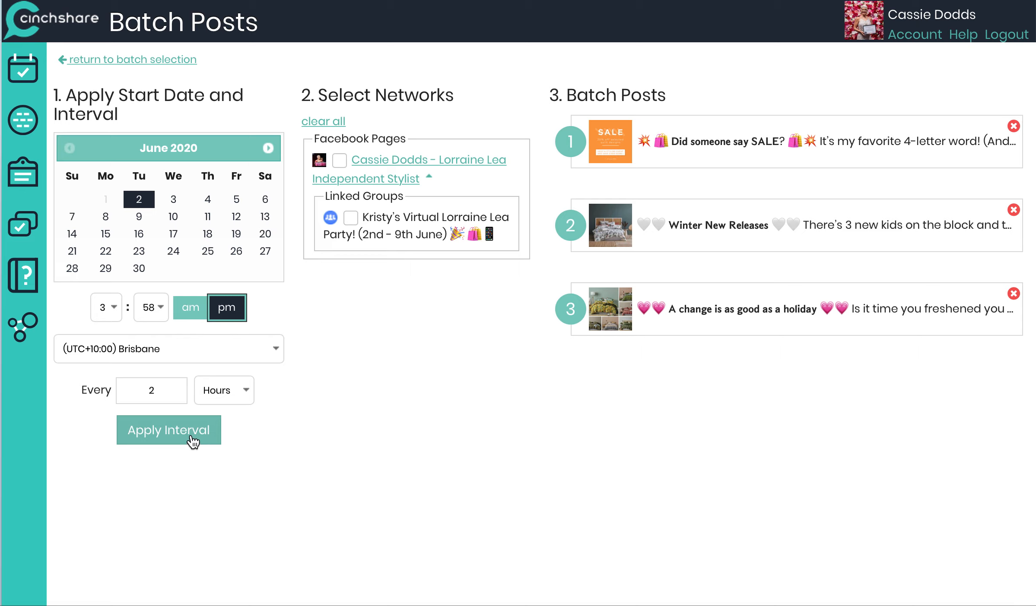
{"action": "left_click", "coordinate": [190, 438]}
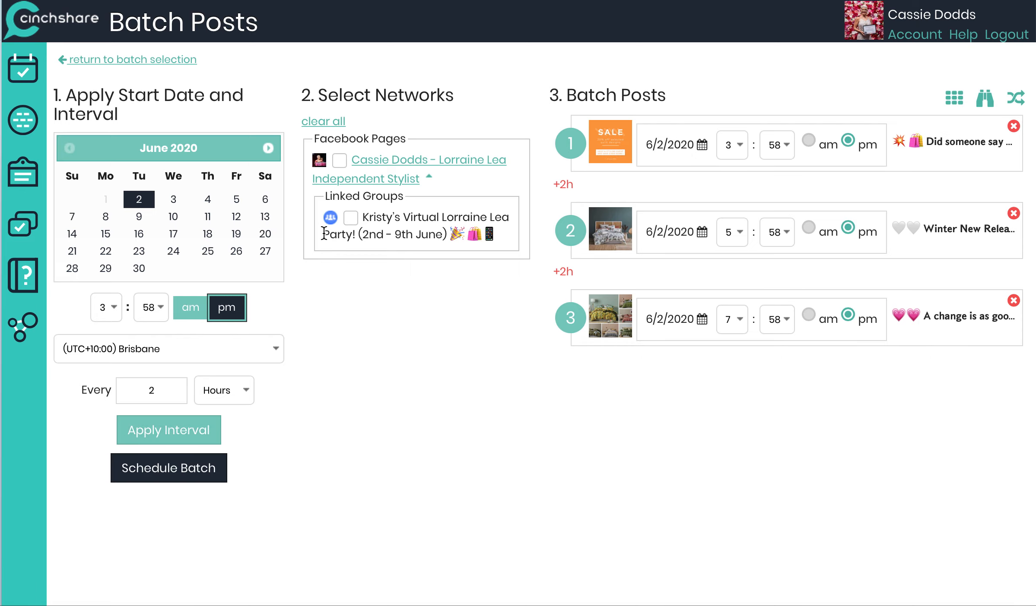
Step: Change the start minutes to 00, reapply the interval and schedule the batch to Kristy's Virtual Lorraine Lea Party group
{"action": "left_click", "coordinate": [149, 311]}
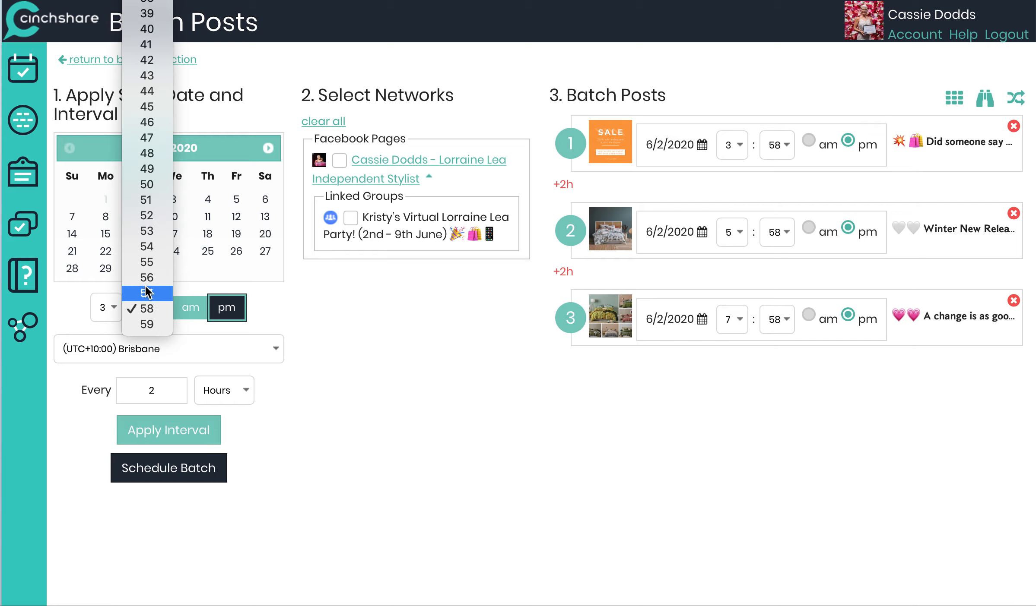
{"action": "scroll", "coordinate": [147, 292], "scroll_direction": "up", "scroll_amount": 10}
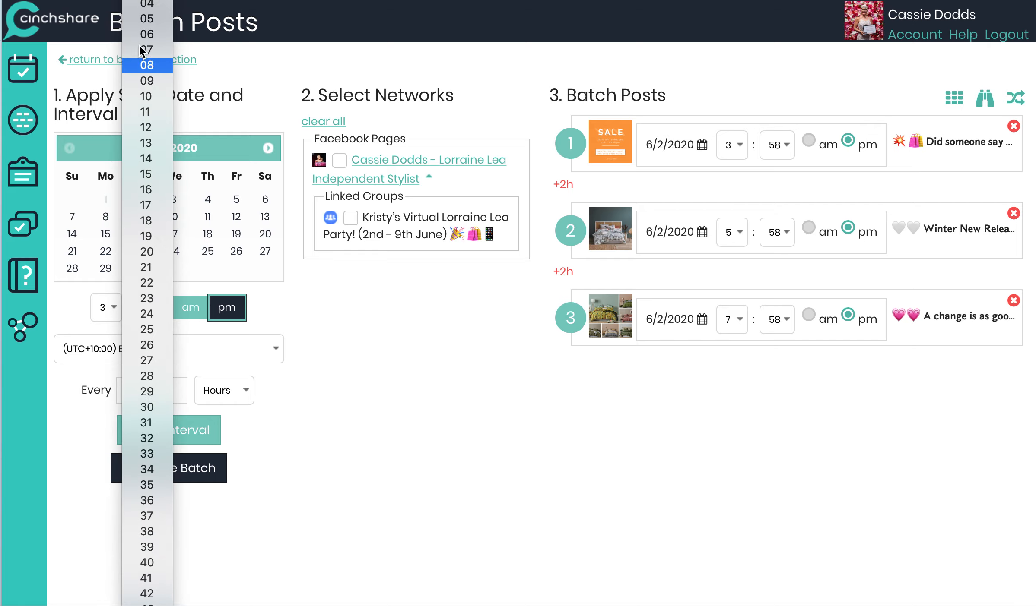
{"action": "left_click", "coordinate": [147, 1]}
{"action": "left_click", "coordinate": [166, 436]}
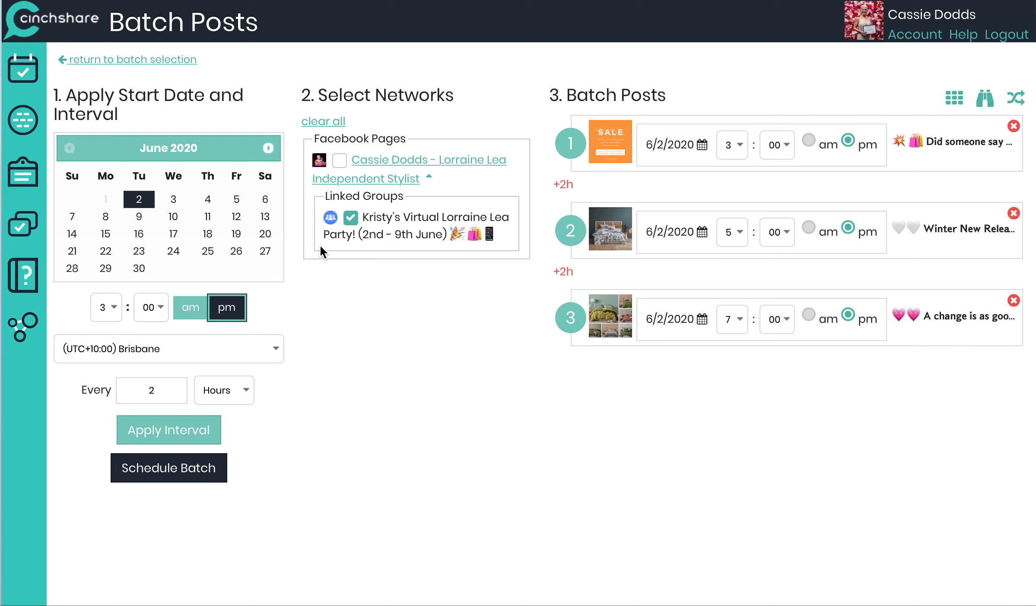
{"action": "left_click", "coordinate": [161, 471]}
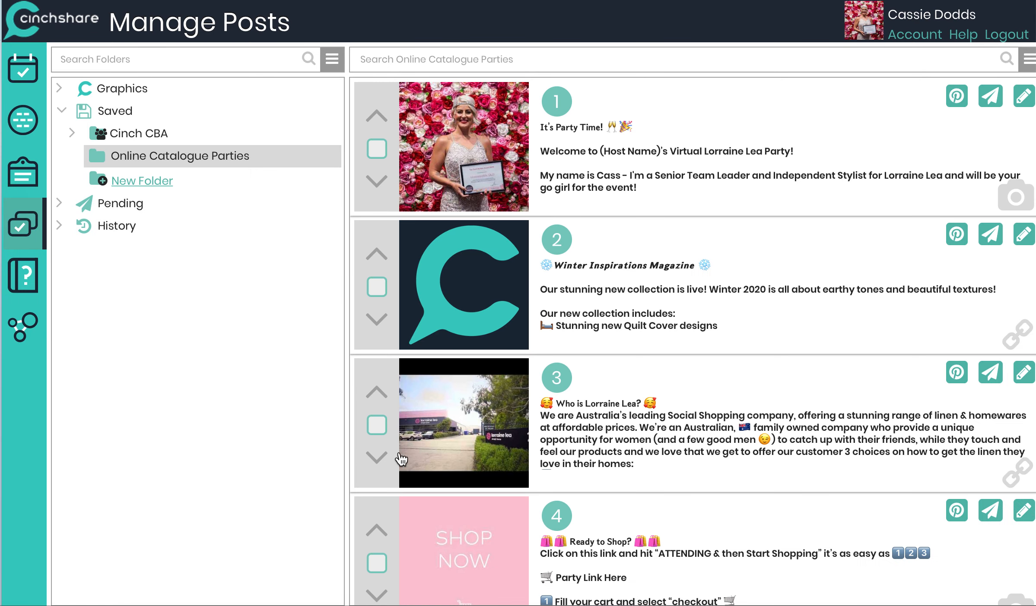
Step: Select saved posts 8 to 11 in the Online Catalogue Parties folder
{"action": "scroll", "coordinate": [452, 458], "scroll_direction": "down", "scroll_amount": 10}
{"action": "scroll", "coordinate": [452, 458], "scroll_direction": "down", "scroll_amount": 7}
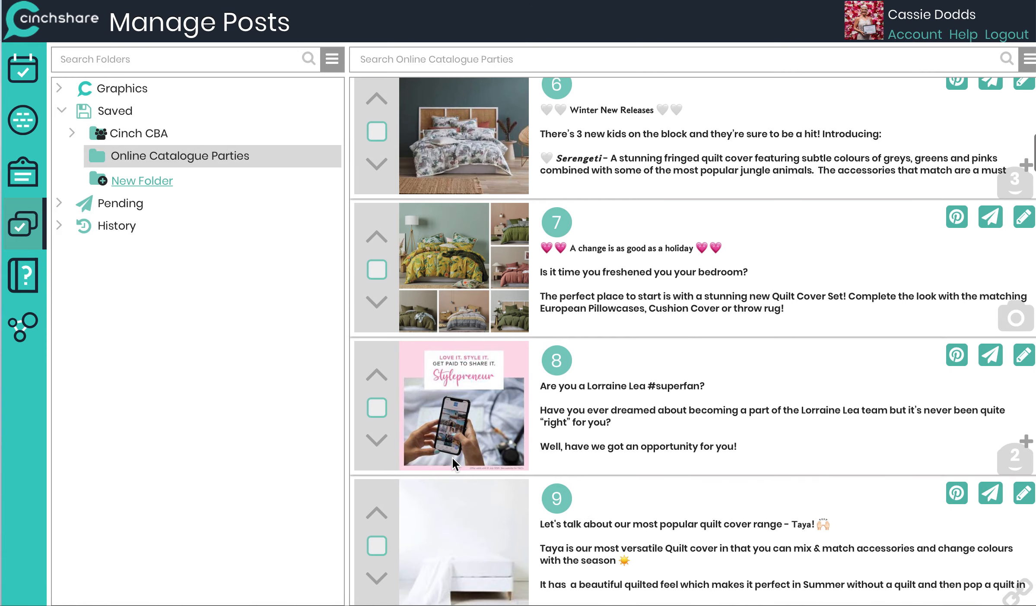
{"action": "left_click", "coordinate": [379, 178]}
{"action": "left_click", "coordinate": [376, 321]}
{"action": "left_click", "coordinate": [379, 457]}
{"action": "left_click", "coordinate": [377, 596]}
Step: Open Batch Post for the selected posts and set the start to 3 June at 7:30 am
{"action": "left_click", "coordinate": [1029, 66]}
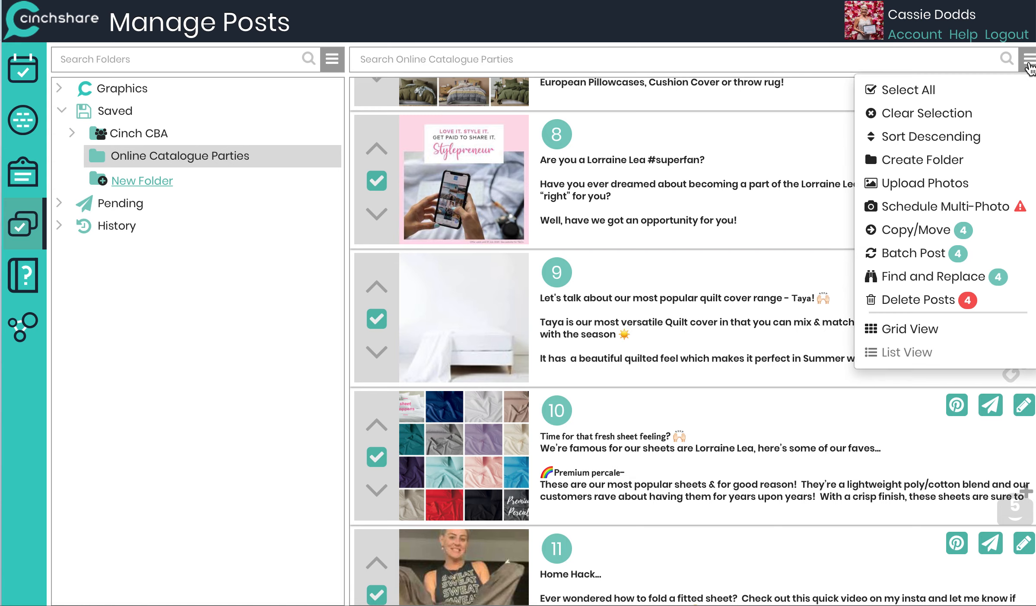
{"action": "left_click", "coordinate": [930, 244]}
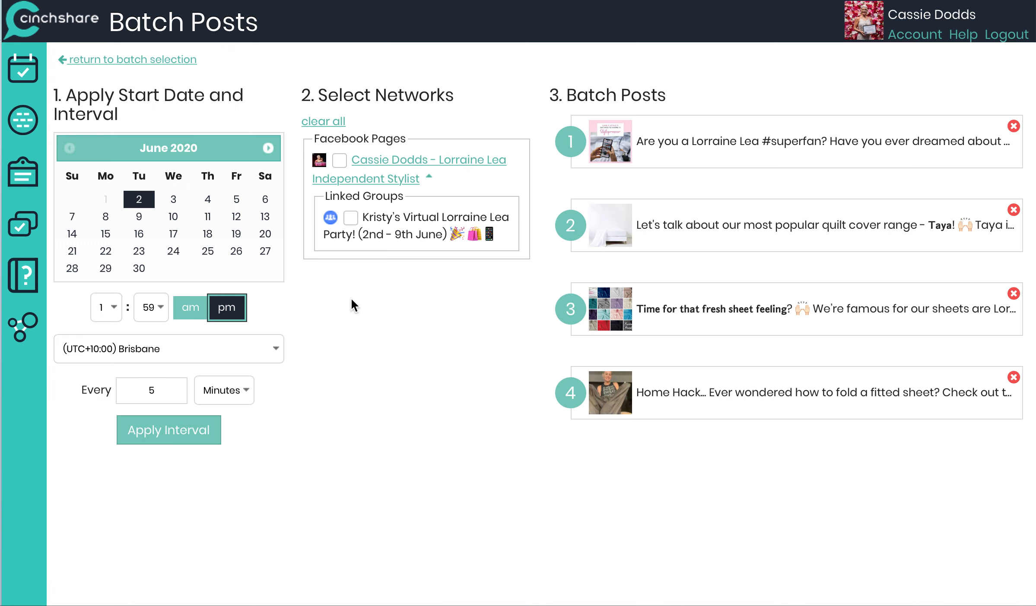
{"action": "left_click", "coordinate": [175, 199]}
{"action": "left_click", "coordinate": [106, 307]}
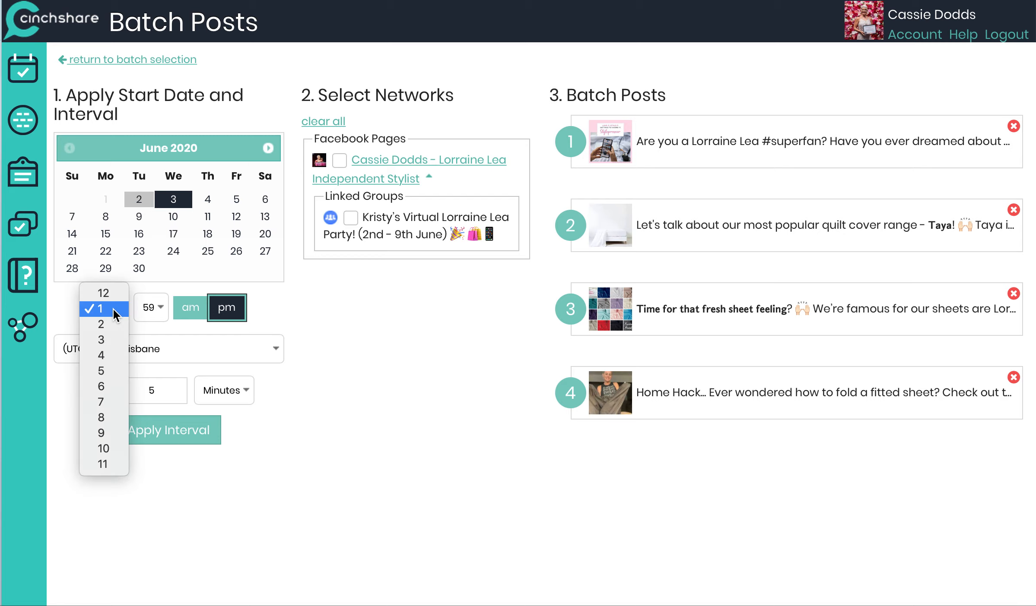
{"action": "left_click", "coordinate": [101, 402]}
{"action": "left_click", "coordinate": [146, 309]}
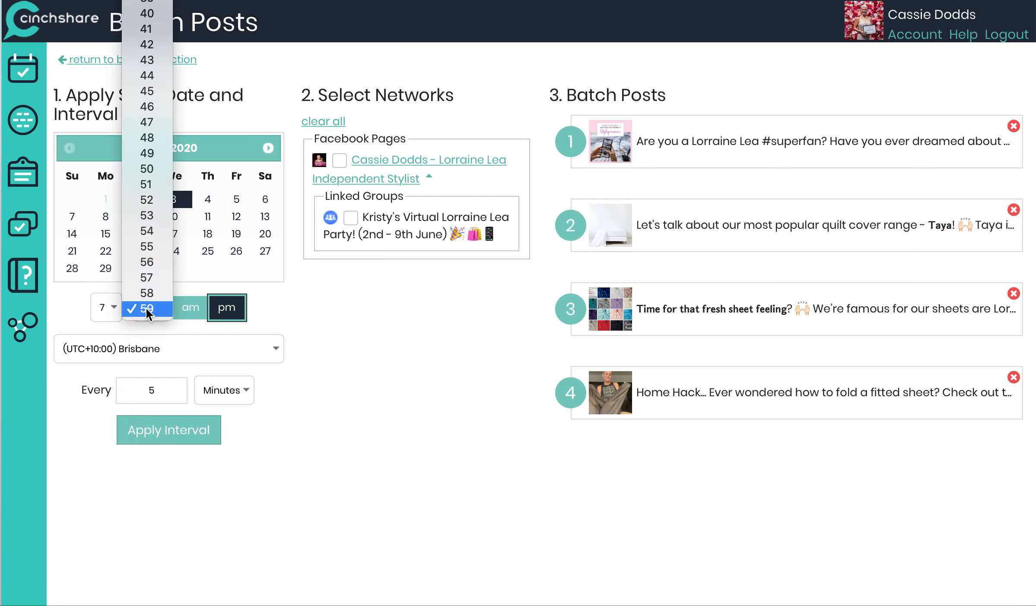
{"action": "scroll", "coordinate": [138, 194], "scroll_direction": "up", "scroll_amount": 6}
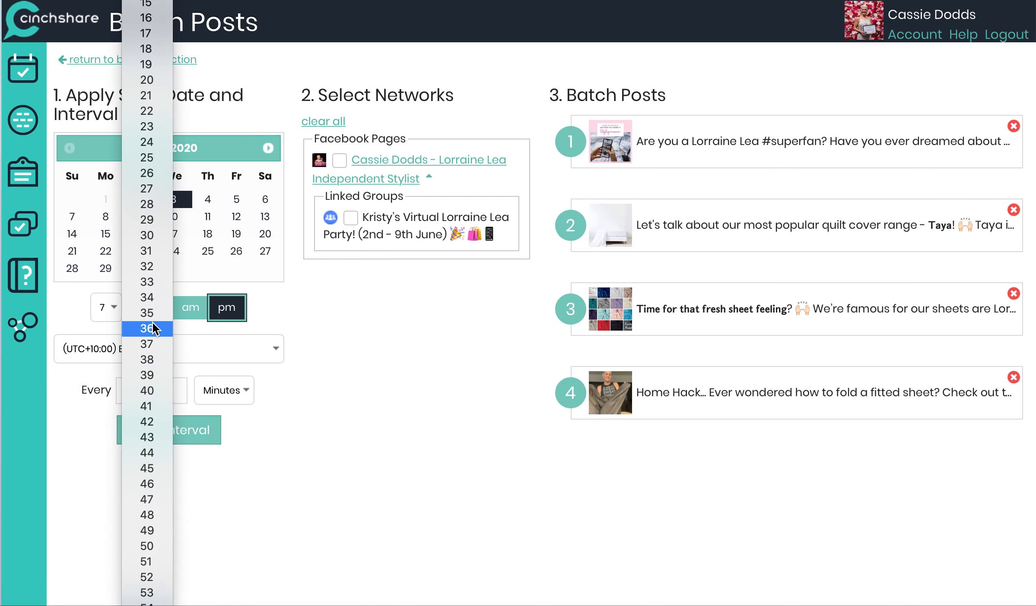
{"action": "left_click", "coordinate": [152, 235]}
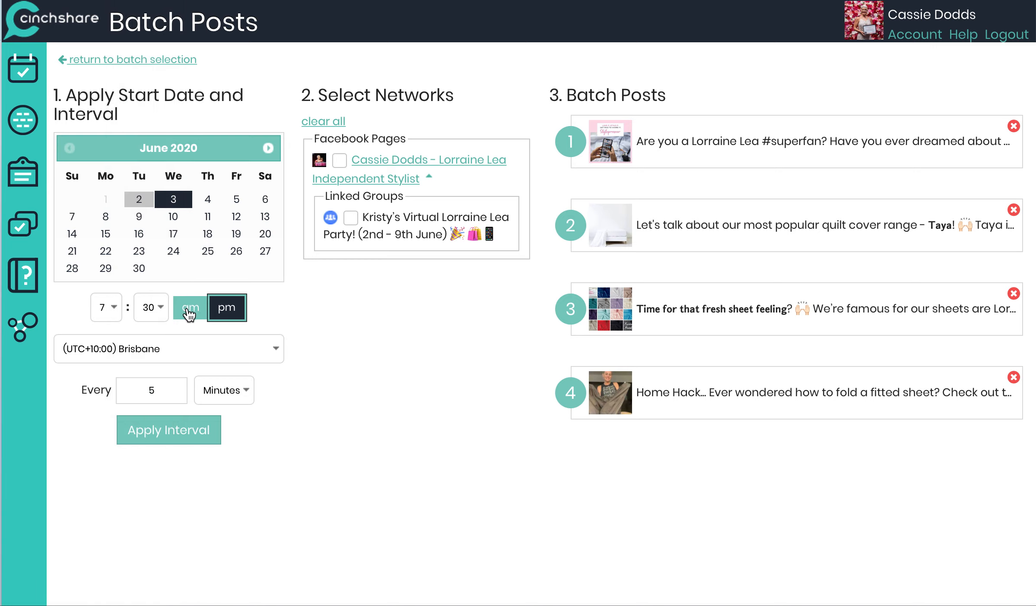
{"action": "left_click", "coordinate": [192, 308]}
Step: Set the batch interval to every 4 Hours and apply it
{"action": "left_click", "coordinate": [158, 390]}
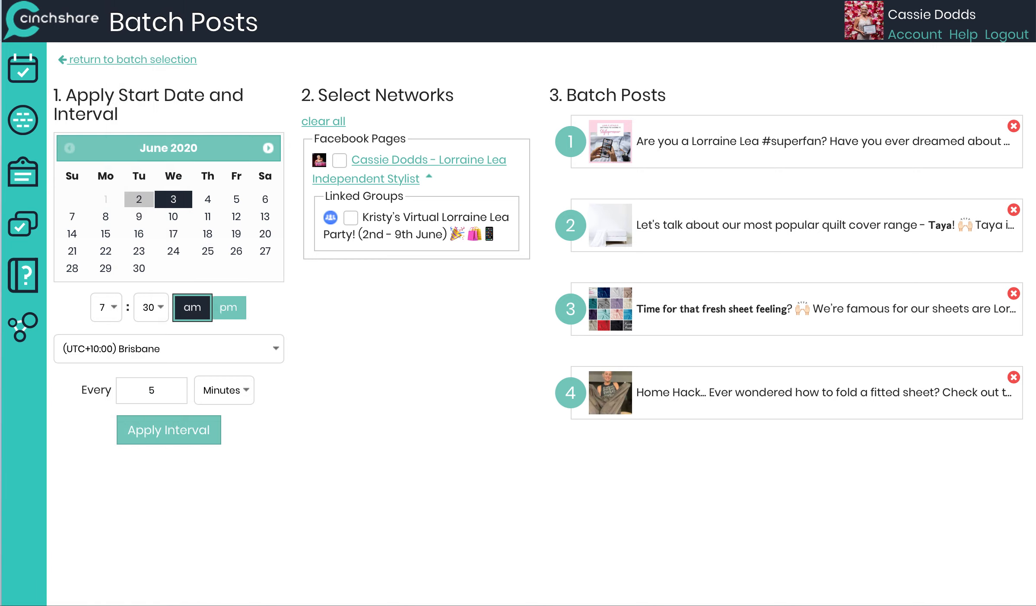
{"action": "key", "text": "BackSpace"}
{"action": "type", "text": "4"}
{"action": "left_click", "coordinate": [211, 400]}
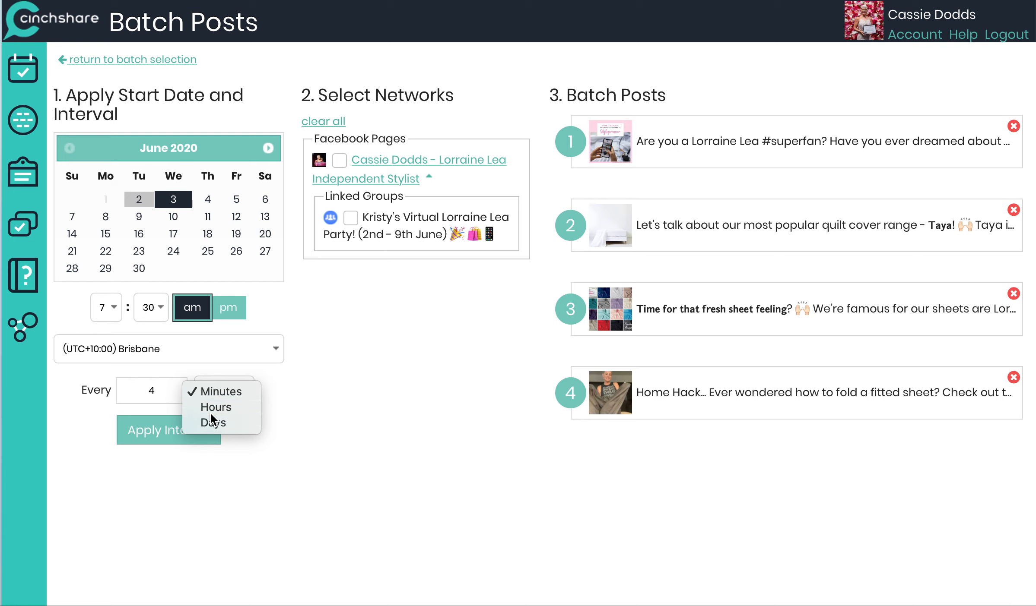
{"action": "left_click", "coordinate": [210, 408]}
{"action": "left_click", "coordinate": [176, 436]}
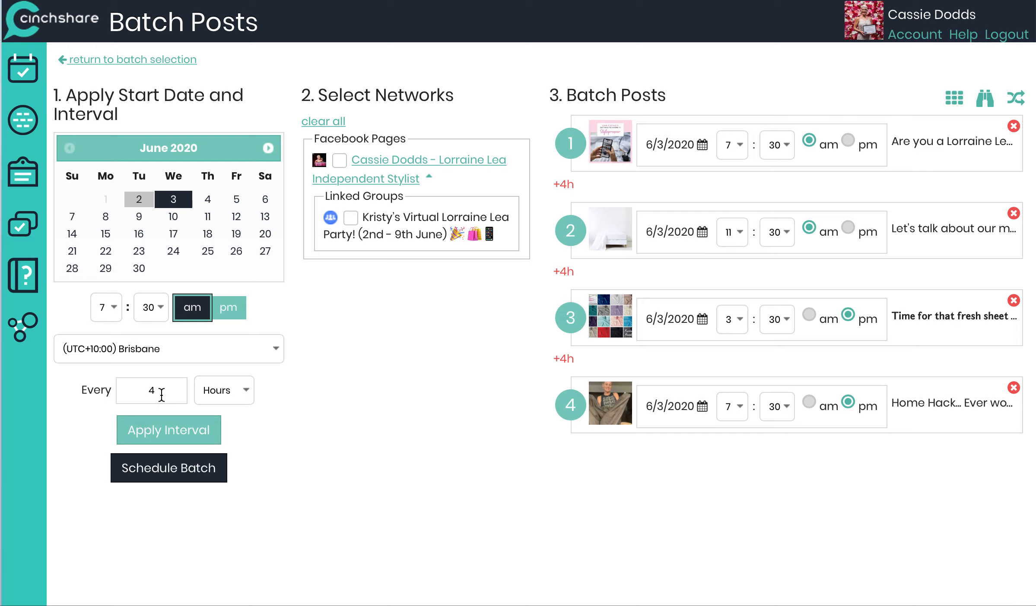
Step: Re-enter the 4-hour interval, reapply it and schedule the batch to Kristy's party group
{"action": "left_click", "coordinate": [170, 431]}
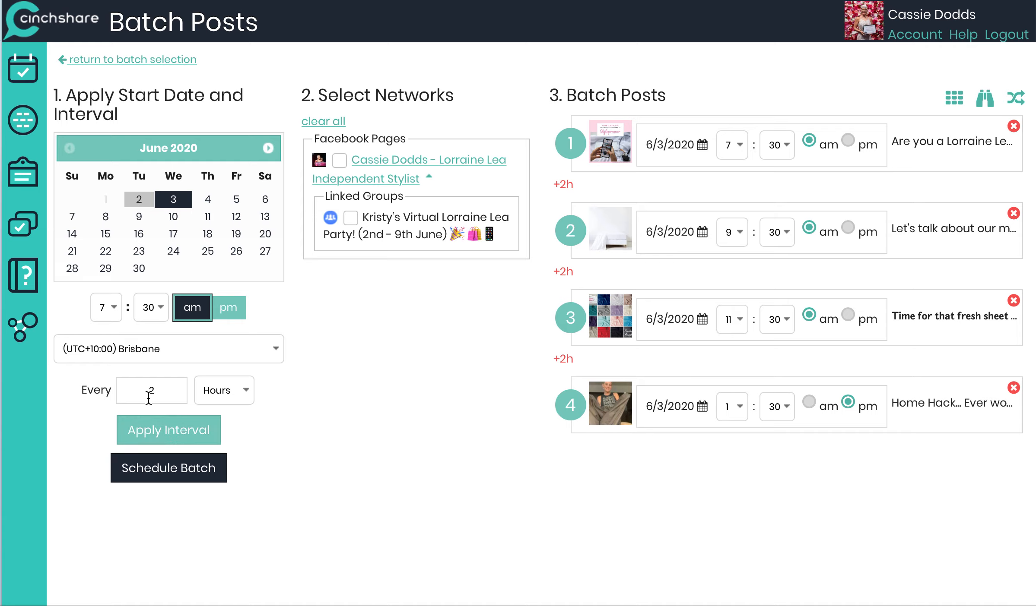
{"action": "key", "text": "BackSpace"}
{"action": "type", "text": "4"}
{"action": "left_click", "coordinate": [160, 433]}
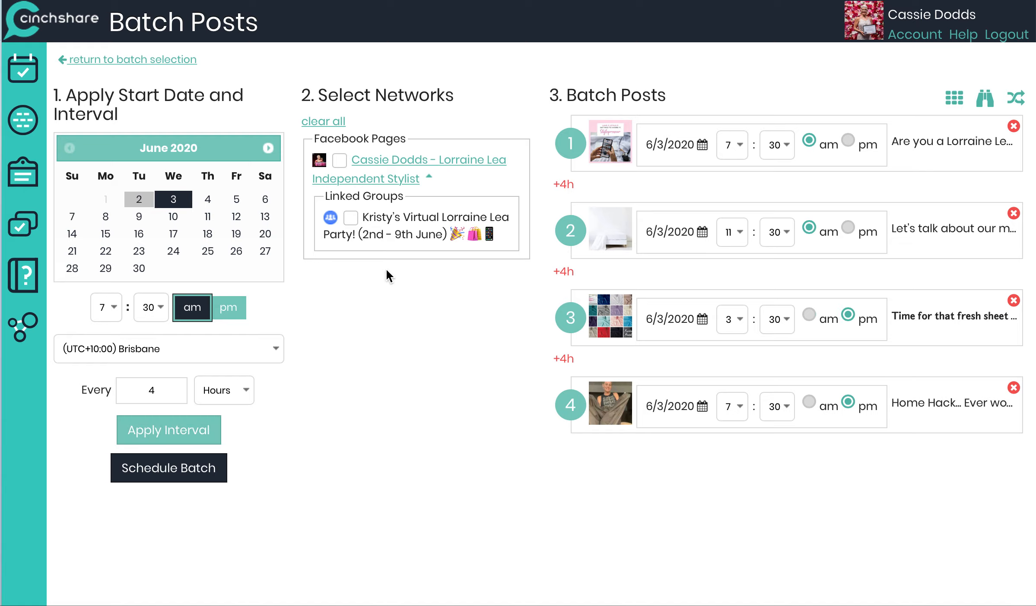
{"action": "left_click", "coordinate": [175, 470]}
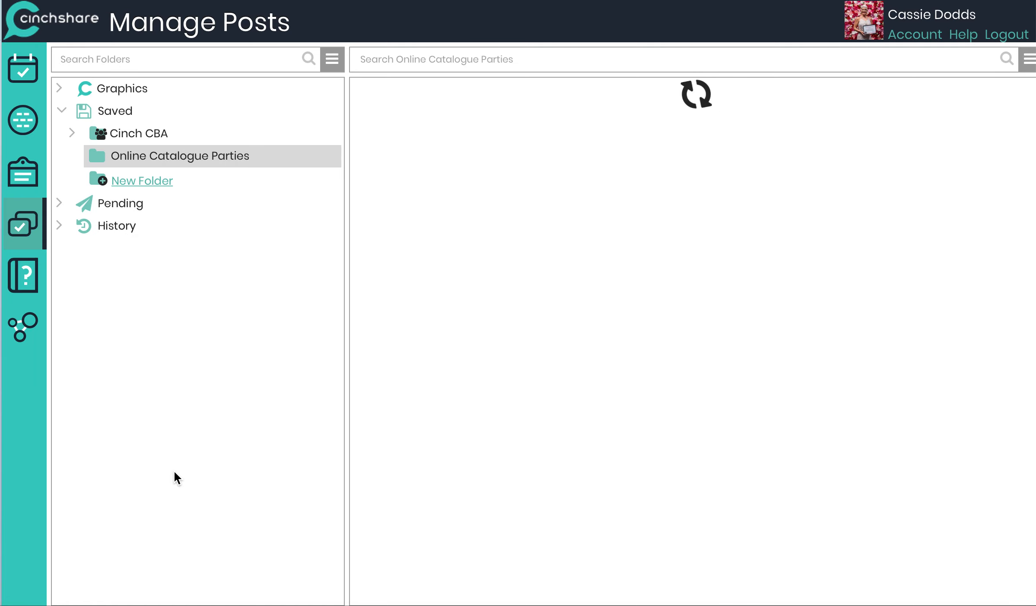
Step: Select saved posts 12 to 15 in the folder
{"action": "scroll", "coordinate": [458, 526], "scroll_direction": "down", "scroll_amount": 20}
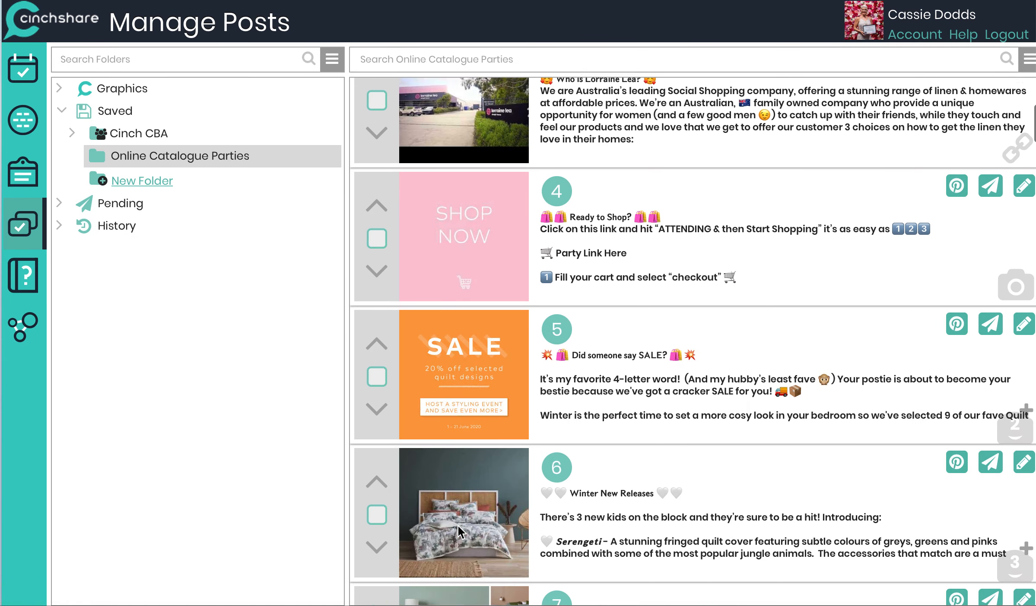
{"action": "scroll", "coordinate": [457, 526], "scroll_direction": "down", "scroll_amount": 3}
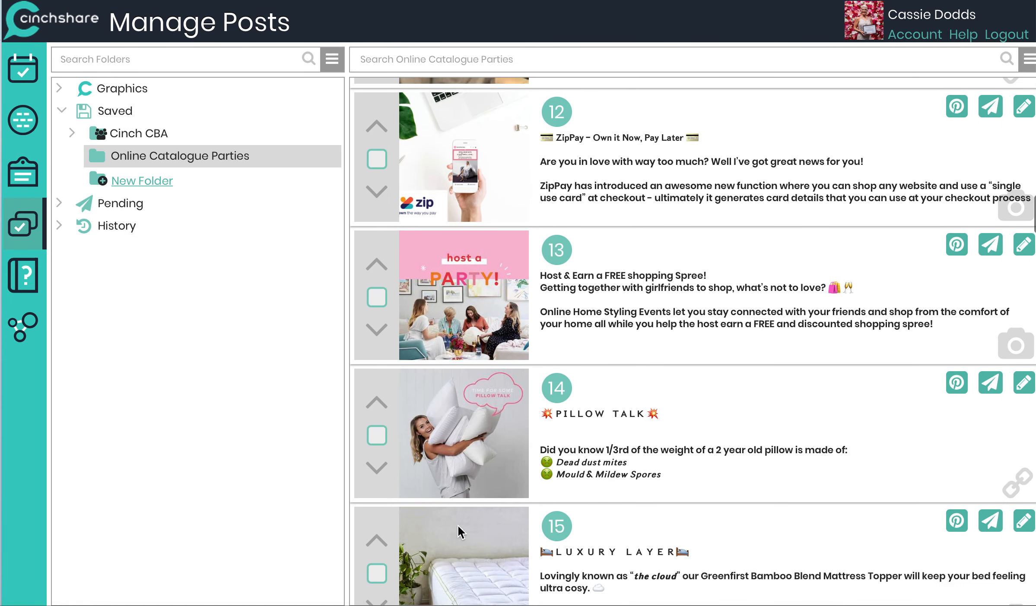
{"action": "left_click", "coordinate": [377, 138]}
{"action": "left_click", "coordinate": [379, 283]}
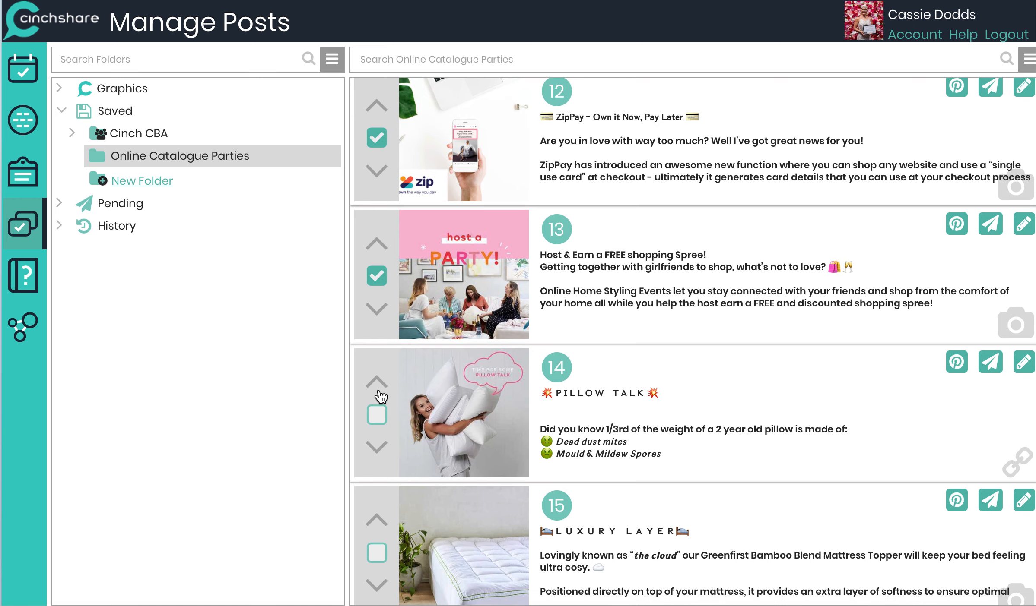
{"action": "left_click", "coordinate": [378, 416]}
{"action": "left_click", "coordinate": [378, 555]}
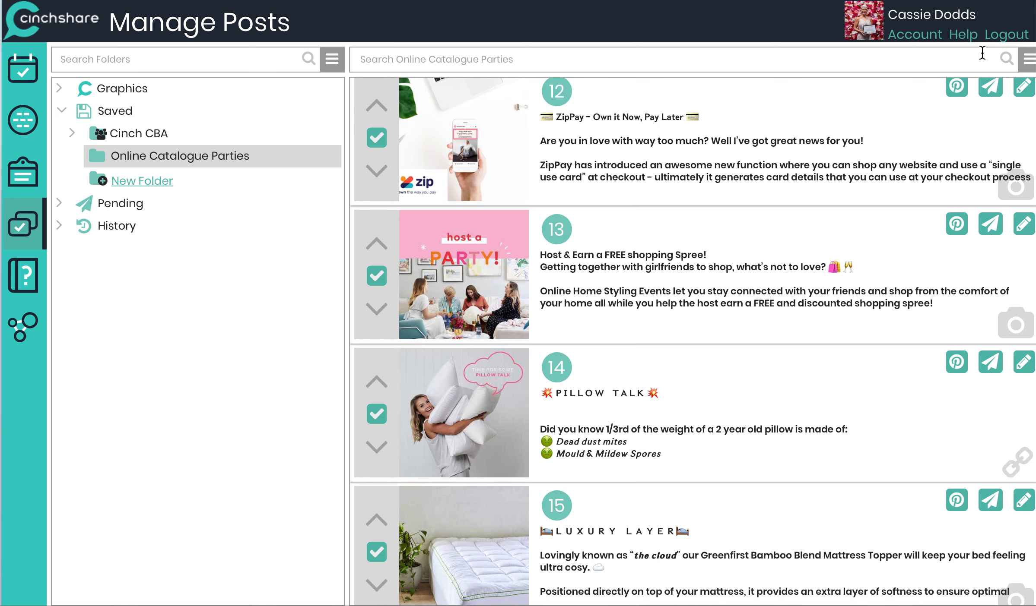
Step: Open Batch Post for posts 12 to 15 and set the start to 4 June at 7:30 am
{"action": "left_click", "coordinate": [1029, 65]}
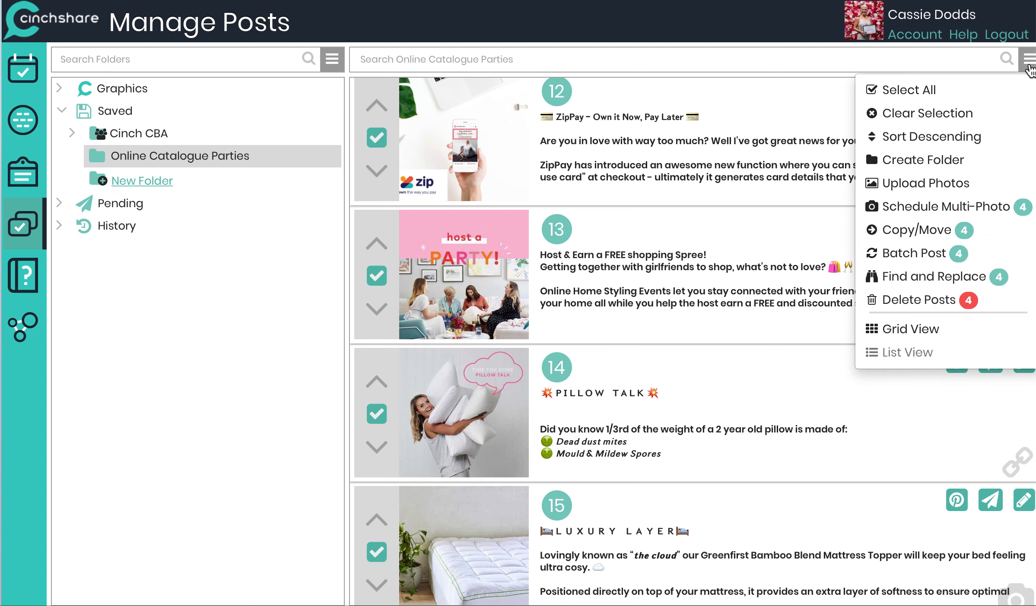
{"action": "left_click", "coordinate": [925, 251]}
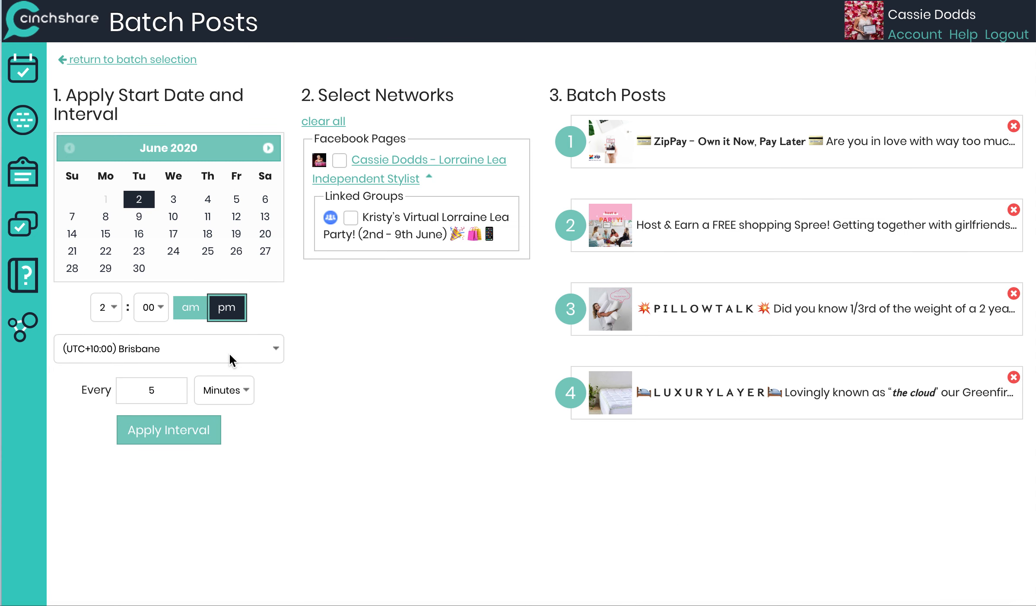
{"action": "left_click", "coordinate": [208, 200]}
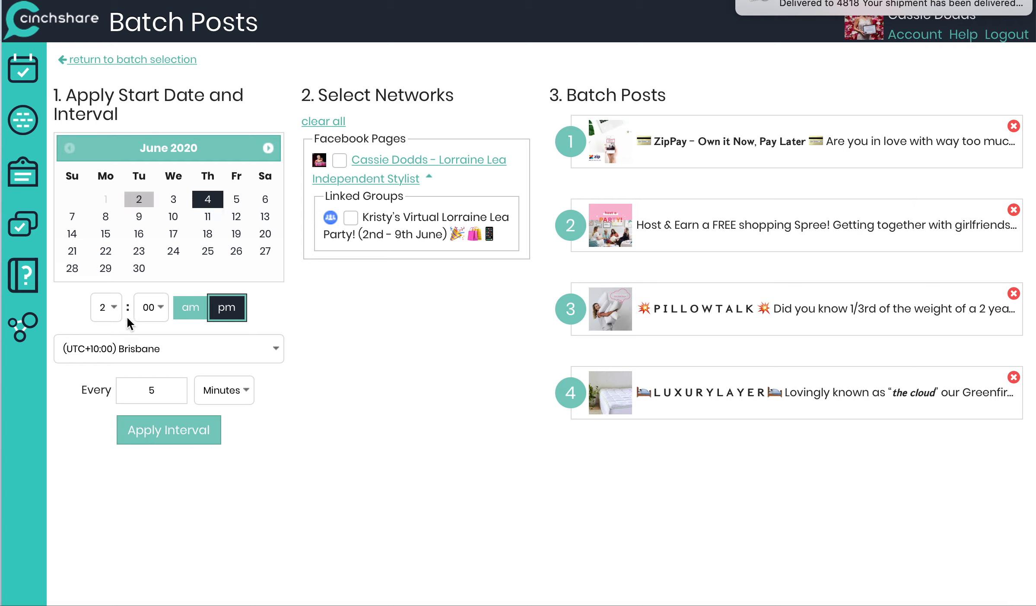
{"action": "left_click", "coordinate": [108, 318]}
{"action": "left_click", "coordinate": [103, 385]}
{"action": "left_click", "coordinate": [151, 307]}
{"action": "scroll", "coordinate": [144, 509], "scroll_direction": "down", "scroll_amount": 5}
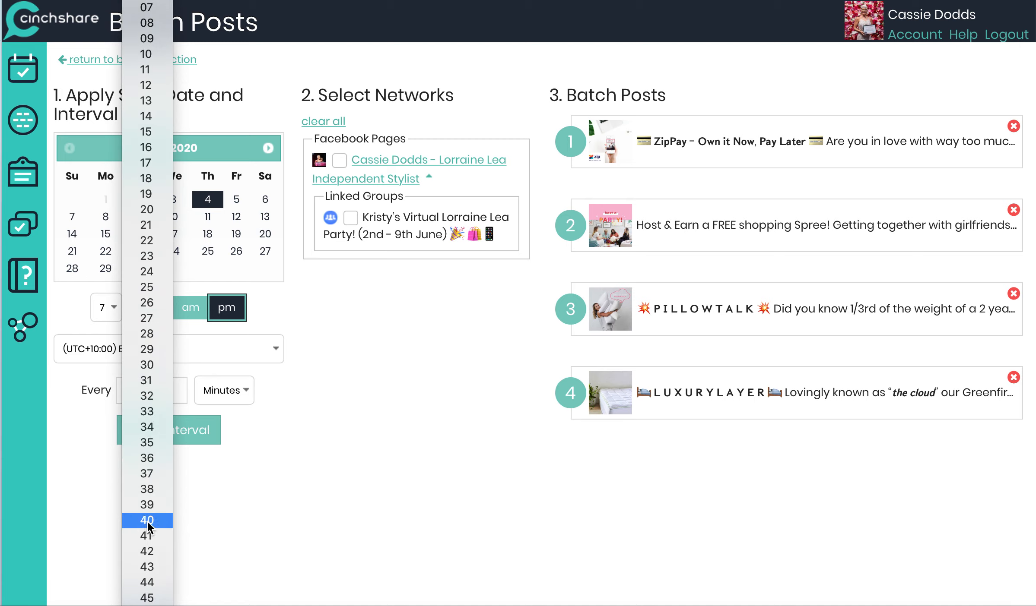
{"action": "left_click", "coordinate": [152, 365]}
{"action": "left_click", "coordinate": [192, 307]}
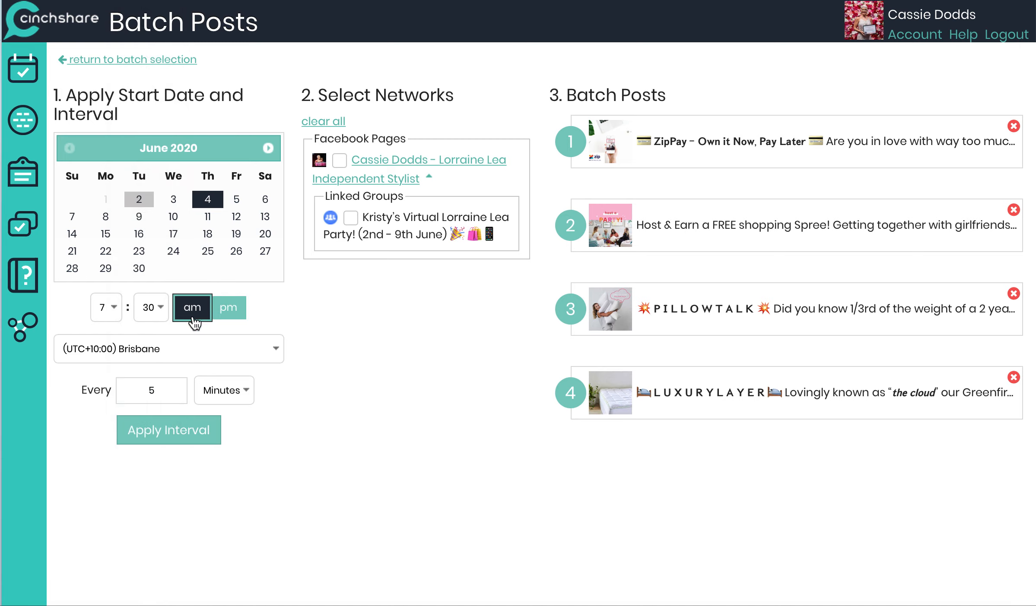
Step: Set the interval for this batch to every 4 Hours and apply it
{"action": "left_click", "coordinate": [166, 395]}
{"action": "key", "text": "BackSpace"}
{"action": "type", "text": "0"}
{"action": "left_click", "coordinate": [225, 396]}
{"action": "left_click", "coordinate": [227, 406]}
{"action": "left_click", "coordinate": [177, 441]}
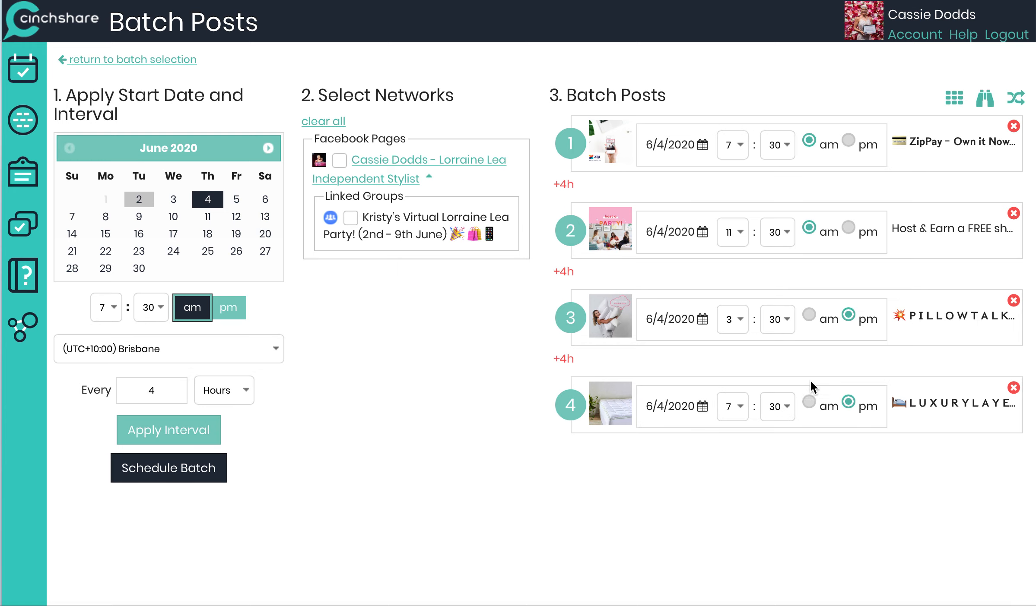
Step: Select Kristy's Virtual Lorraine Lea Party group and schedule the batch of posts 12 to 15
{"action": "left_click", "coordinate": [351, 218]}
{"action": "left_click", "coordinate": [160, 471]}
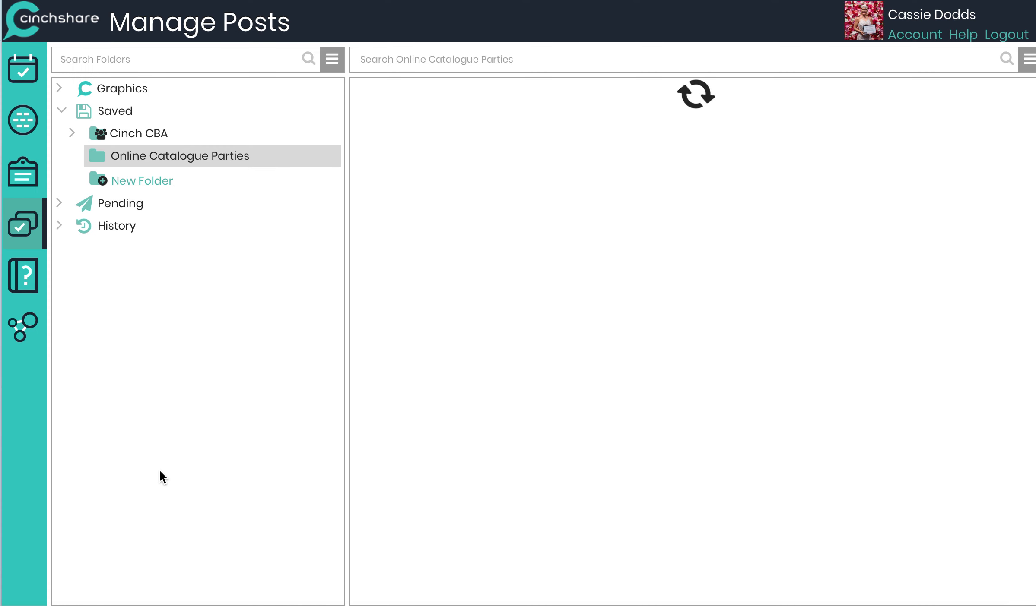
Step: Select saved posts 16 to 19 in the Online Catalogue Parties folder
{"action": "scroll", "coordinate": [509, 522], "scroll_direction": "down", "scroll_amount": 20}
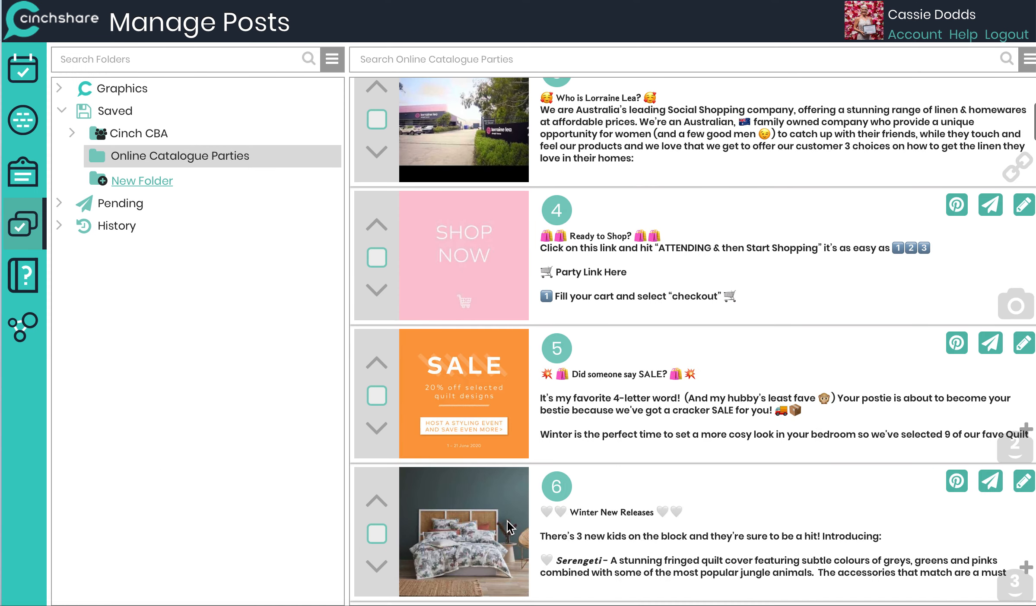
{"action": "scroll", "coordinate": [508, 521], "scroll_direction": "down", "scroll_amount": 12}
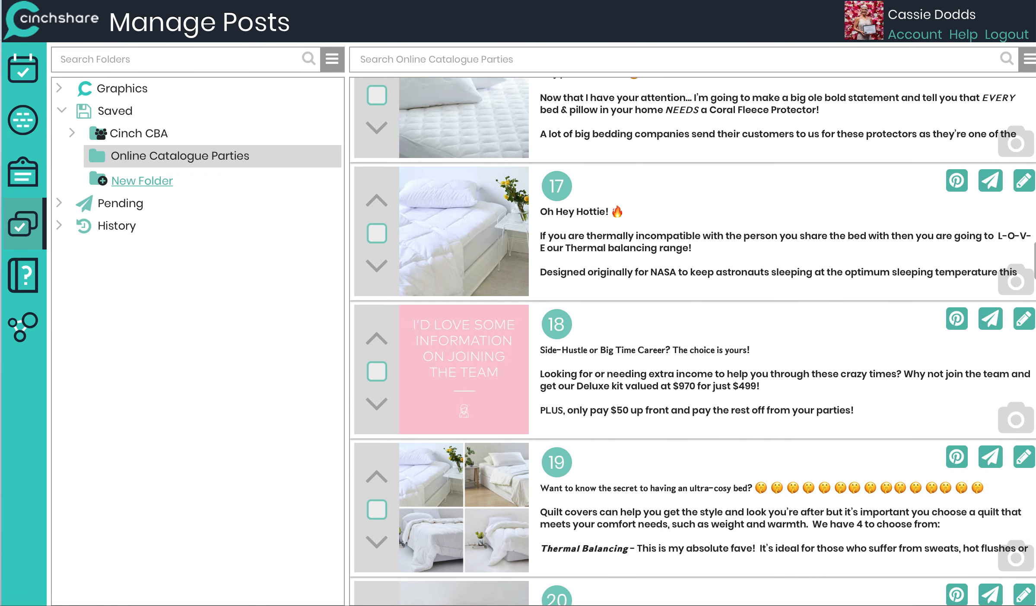
{"action": "scroll", "coordinate": [398, 311], "scroll_direction": "up", "scroll_amount": 1}
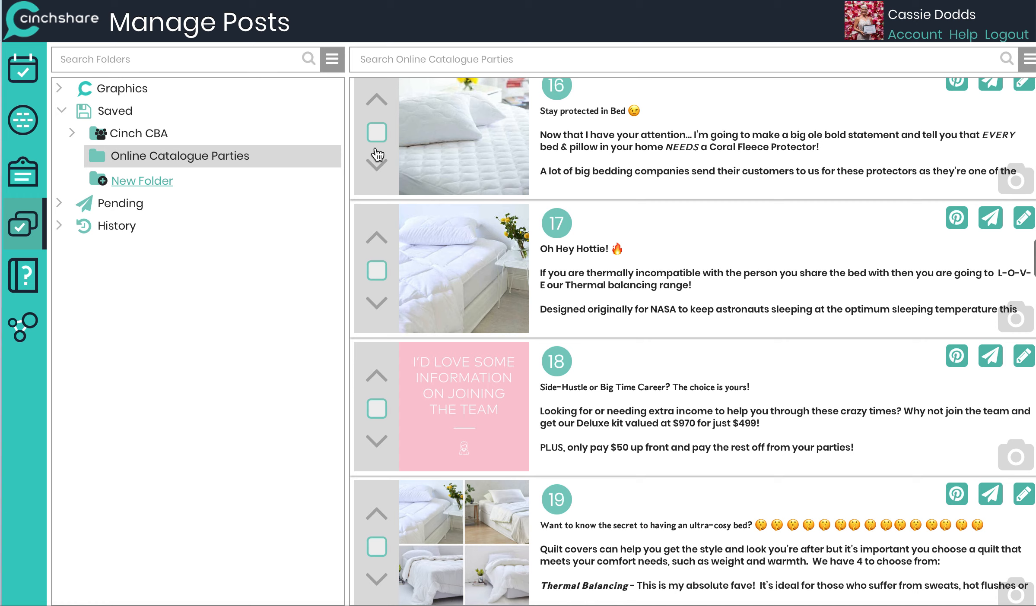
{"action": "left_click", "coordinate": [376, 131]}
{"action": "left_click", "coordinate": [376, 270]}
{"action": "left_click", "coordinate": [377, 409]}
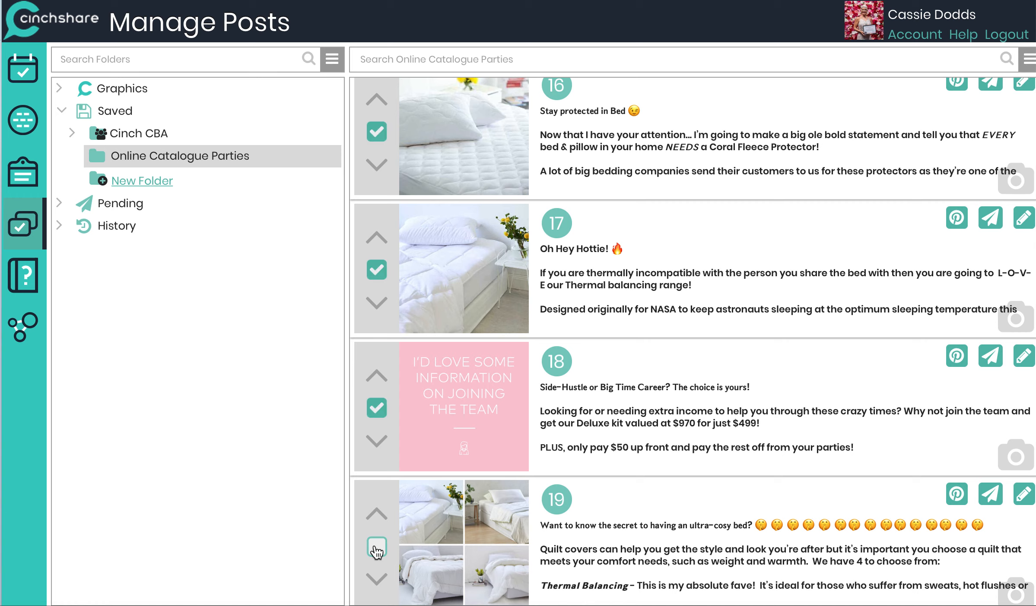
{"action": "left_click", "coordinate": [376, 547]}
Step: Open Batch Post for posts 16 to 19 and set the start to 5 June at 7:30
{"action": "left_click", "coordinate": [1028, 61]}
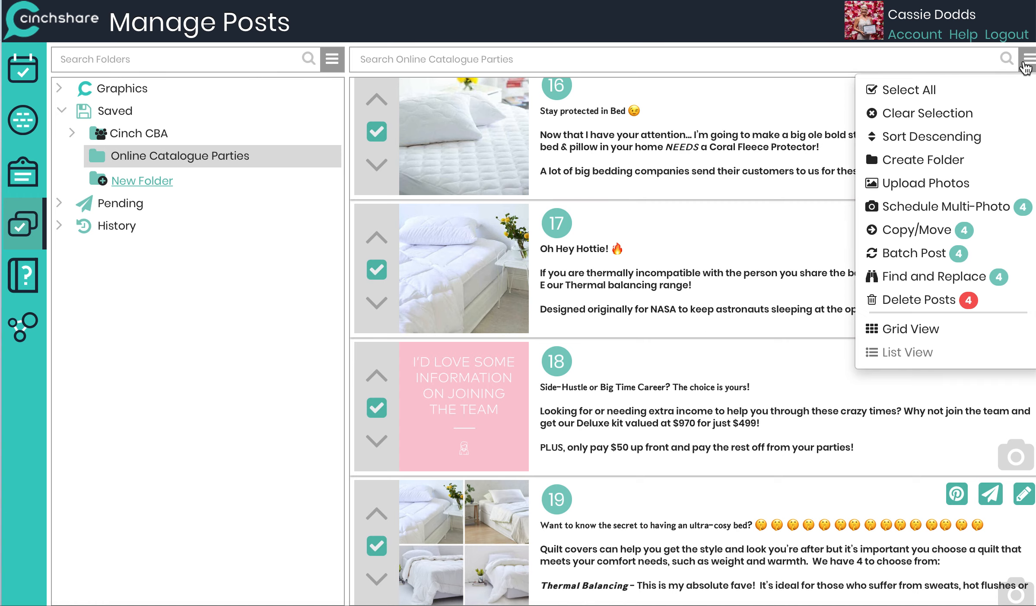
{"action": "left_click", "coordinate": [917, 254]}
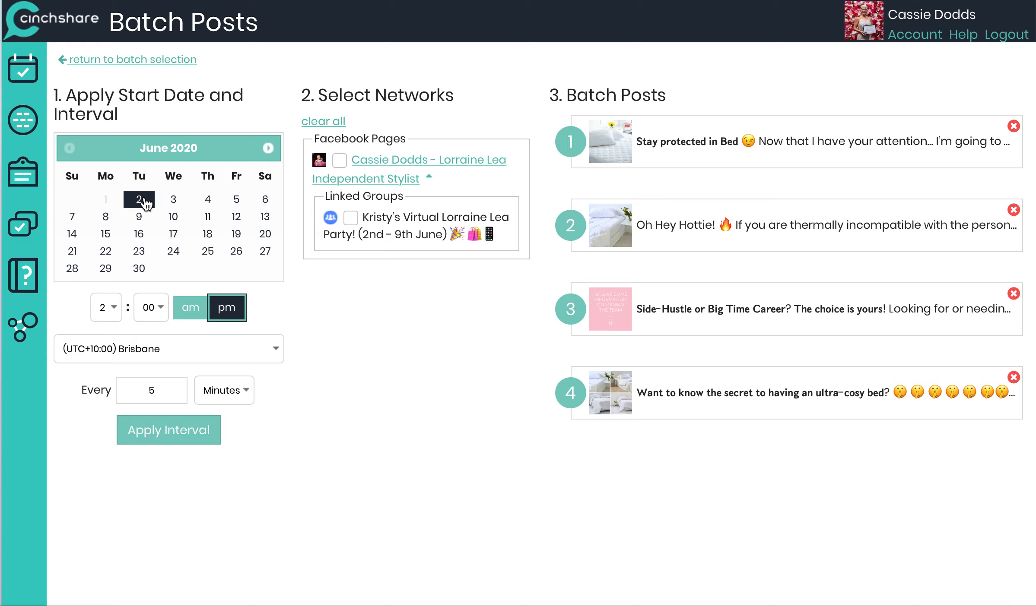
{"action": "left_click", "coordinate": [236, 200]}
{"action": "left_click", "coordinate": [105, 307]}
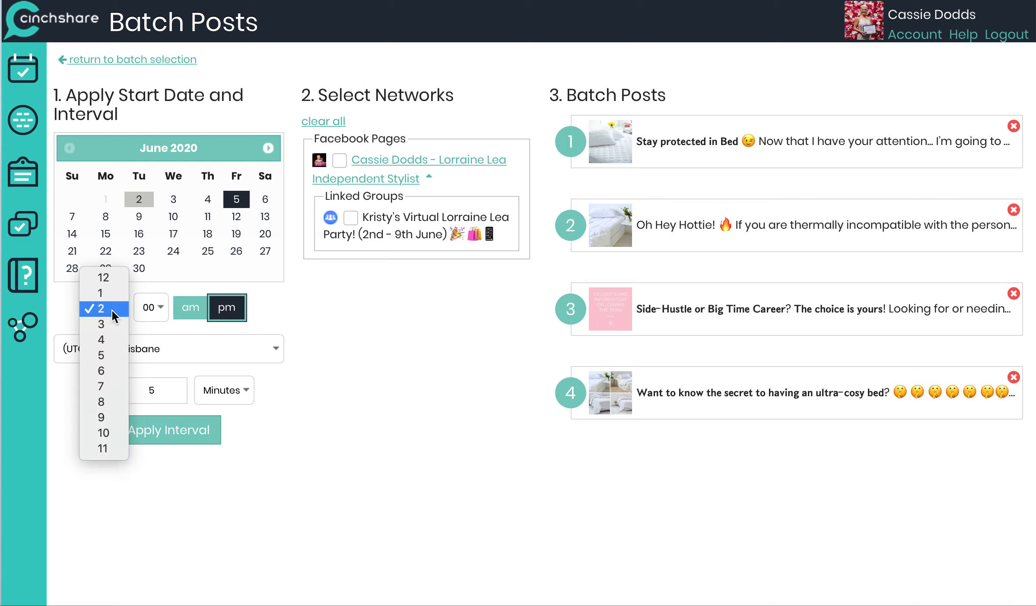
{"action": "left_click", "coordinate": [101, 386]}
{"action": "left_click", "coordinate": [147, 307]}
{"action": "scroll", "coordinate": [138, 445], "scroll_direction": "down", "scroll_amount": 5}
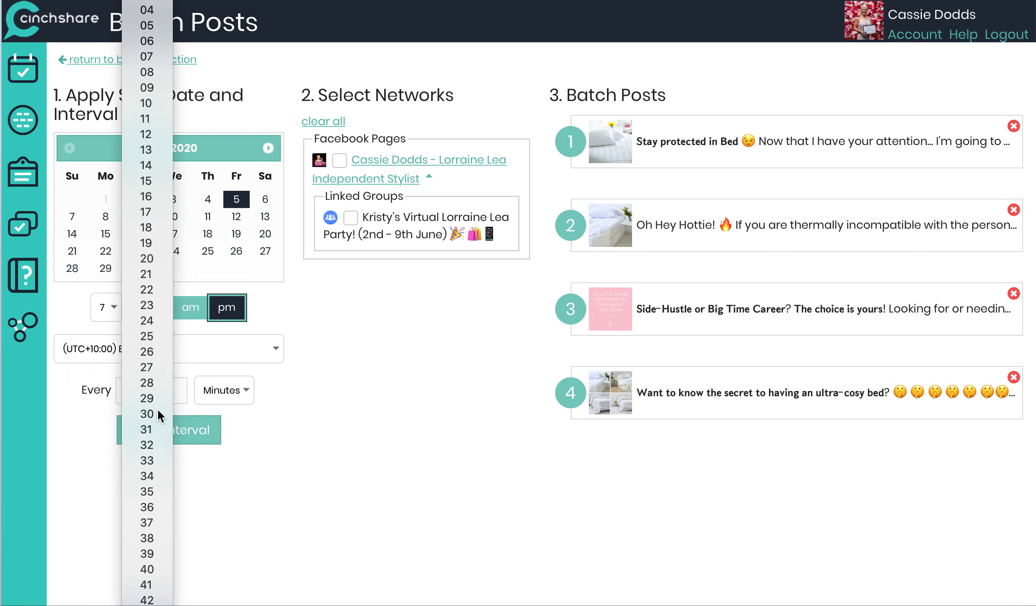
{"action": "left_click", "coordinate": [157, 415]}
Step: Set the start to am, the interval to every 4 Hours, and apply the interval
{"action": "left_click", "coordinate": [193, 318]}
{"action": "key", "text": "BackSpace"}
{"action": "type", "text": "4"}
{"action": "key", "text": "Tab"}
{"action": "key", "text": "h"}
{"action": "left_click", "coordinate": [163, 431]}
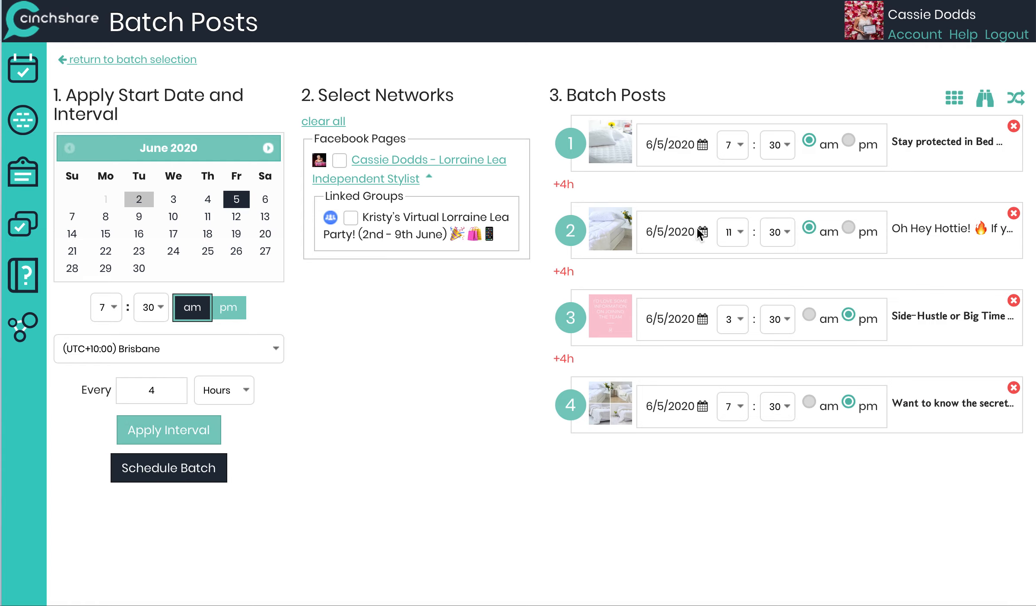
Step: Select Kristy's Virtual Lorraine Lea Party group and schedule the batch of posts 16 to 19
{"action": "left_click", "coordinate": [351, 217]}
{"action": "left_click", "coordinate": [145, 474]}
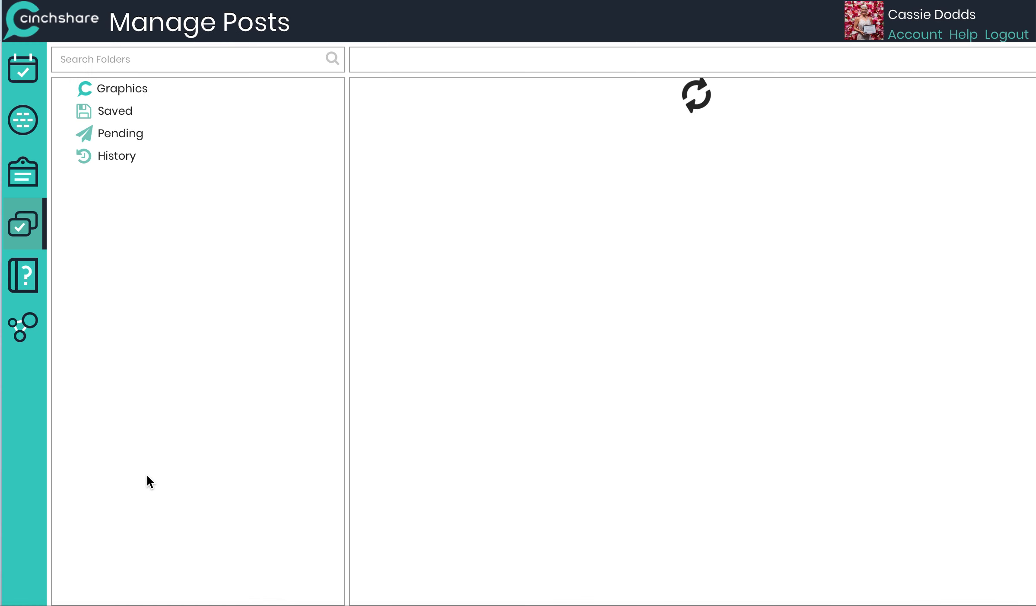